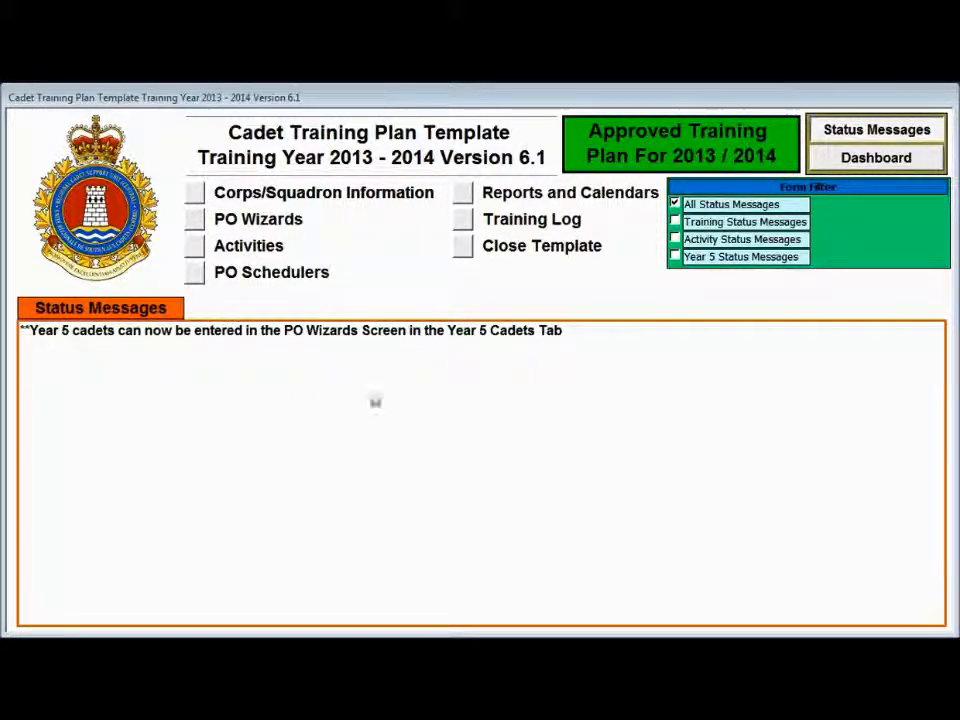
Filter the status messages to Year 5 only and open the Year 5 Cadets section of the PO Wizards
left_click(675, 256)
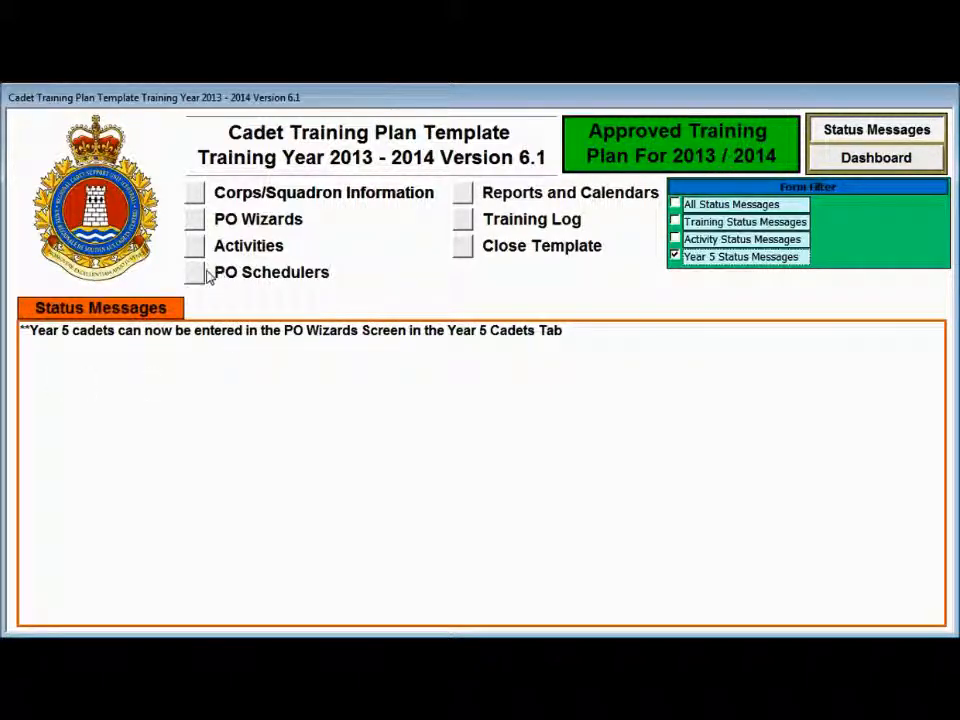
left_click(196, 220)
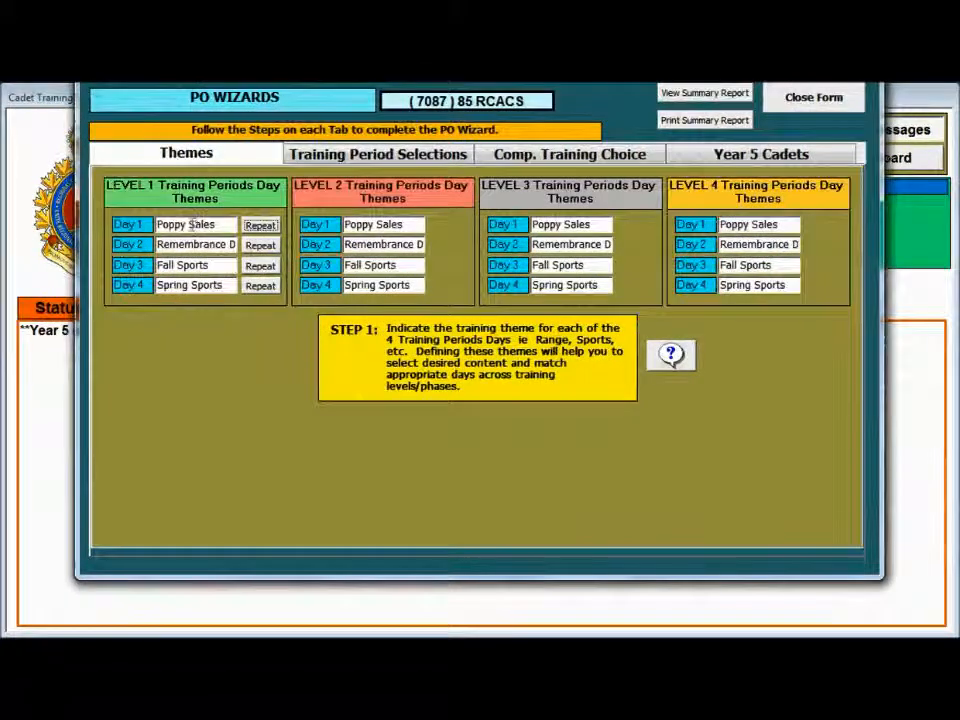
left_click(718, 157)
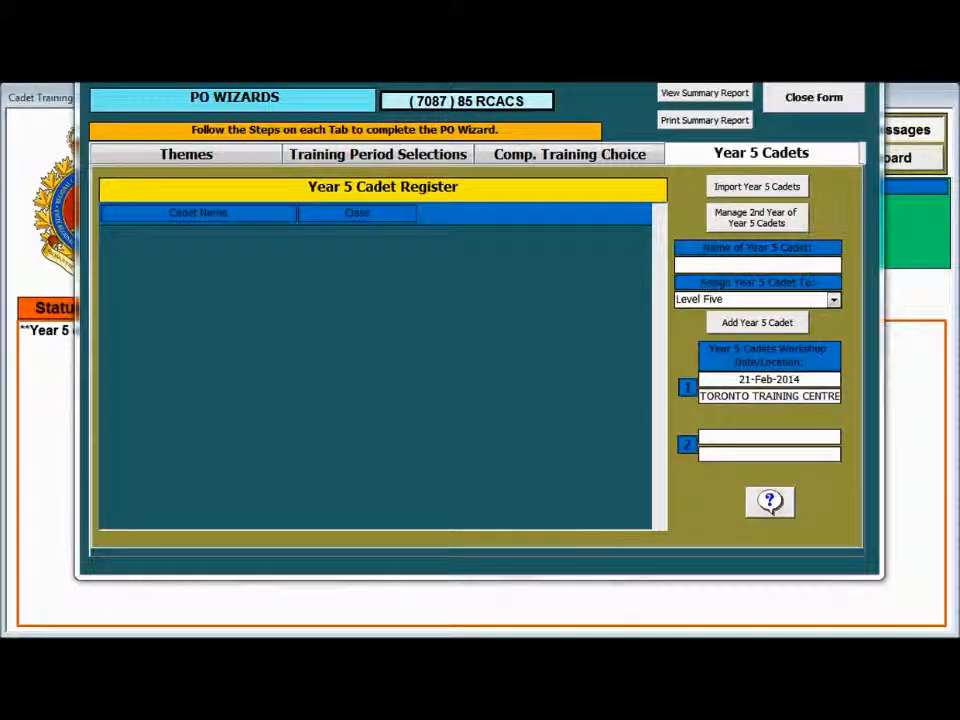
Add the first cadet to the Year 5 register by rank and surname, assigned to Level Five
left_click(691, 262)
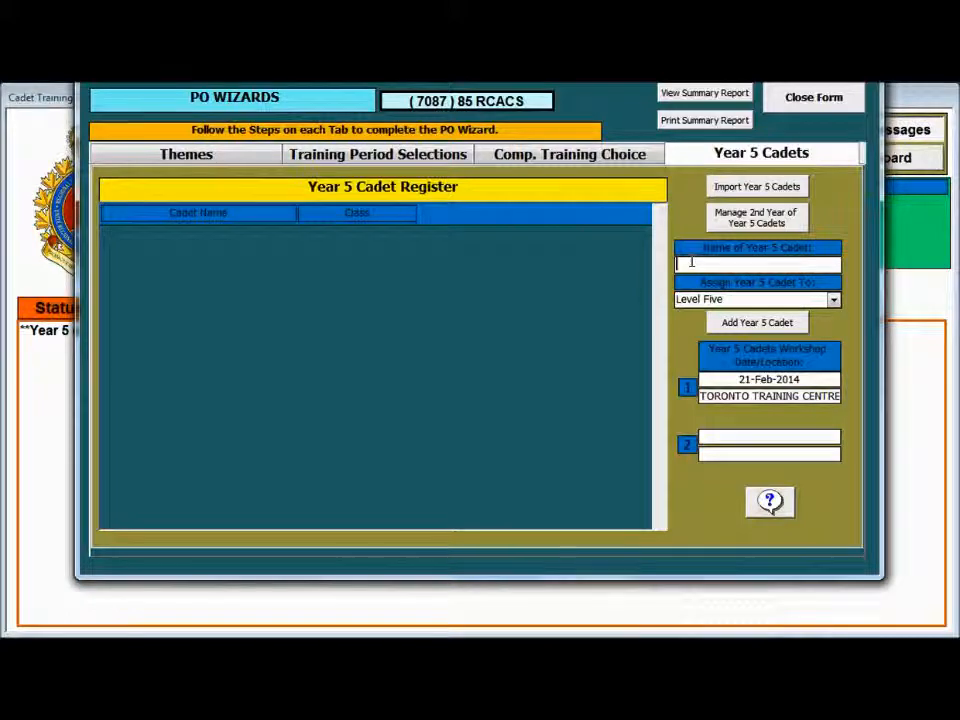
type("Sgt")
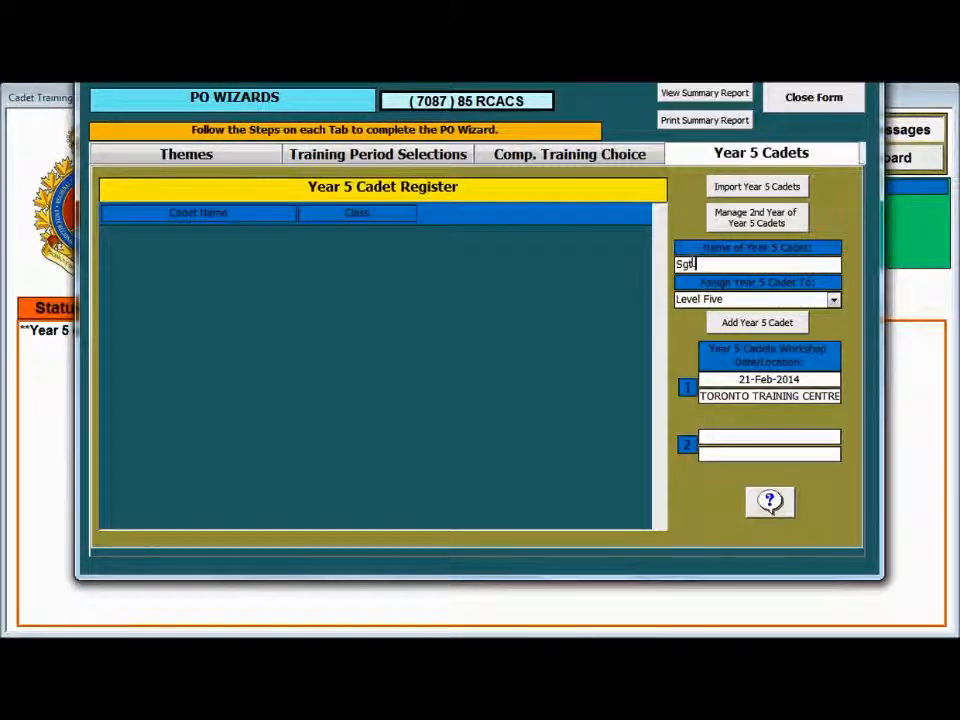
type(".Black")
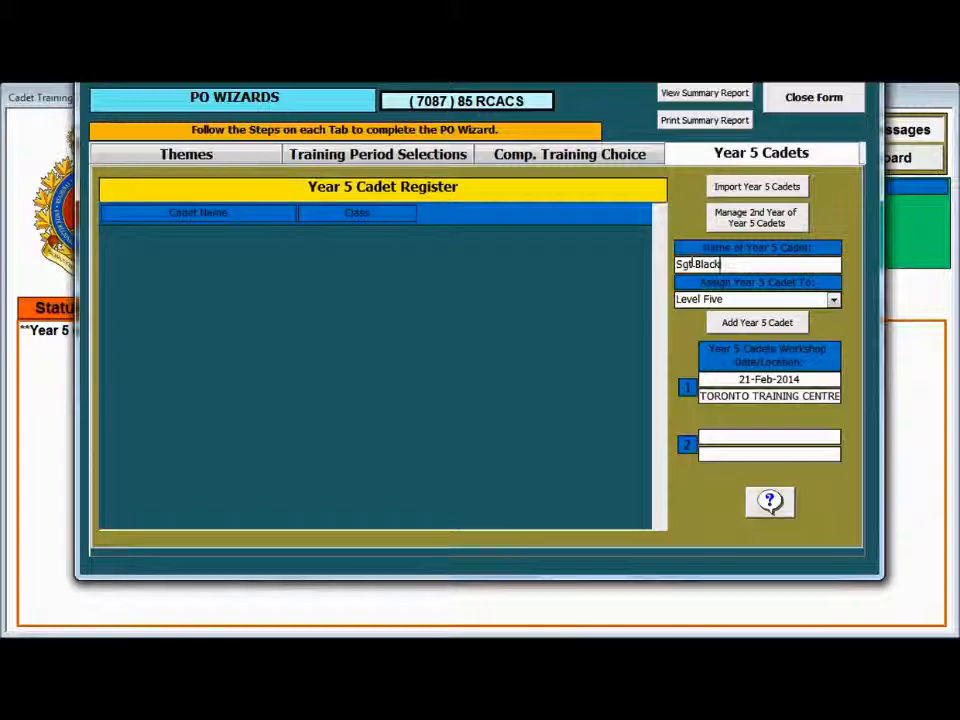
left_click(758, 324)
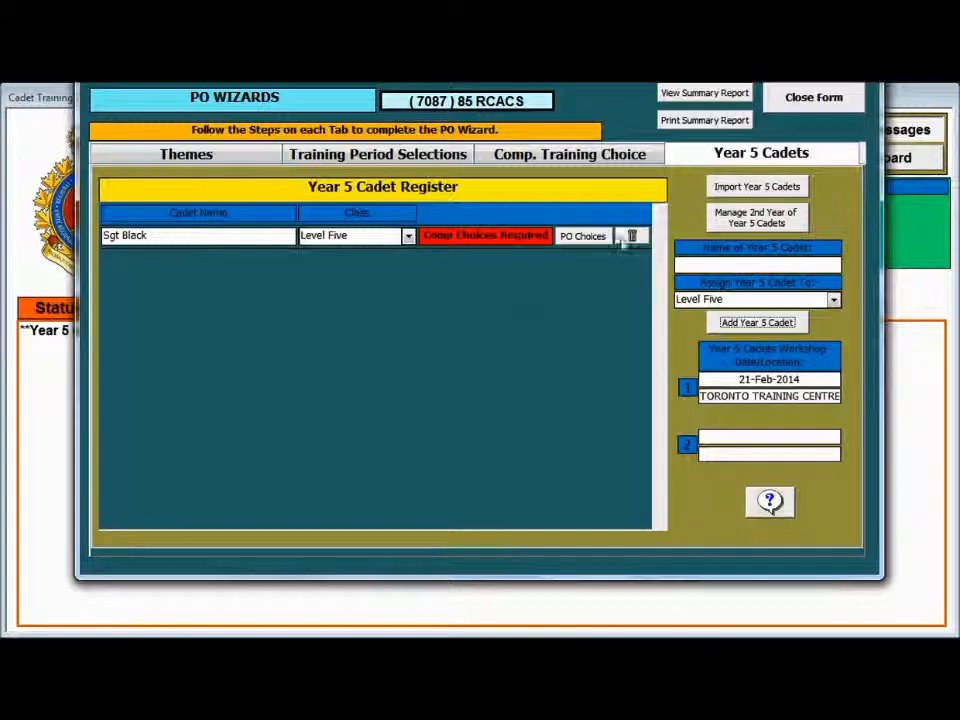
Set the first cadet's complementary PO choices to C-501.01, C-507.02 and C-540.01, and close the choices form
left_click(582, 236)
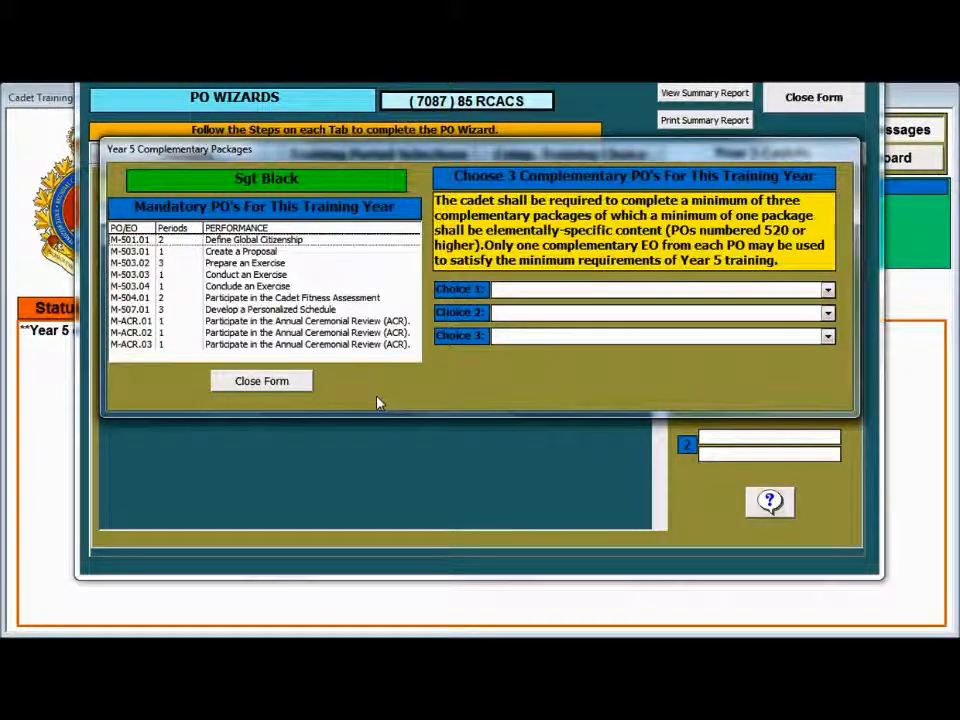
left_click(828, 291)
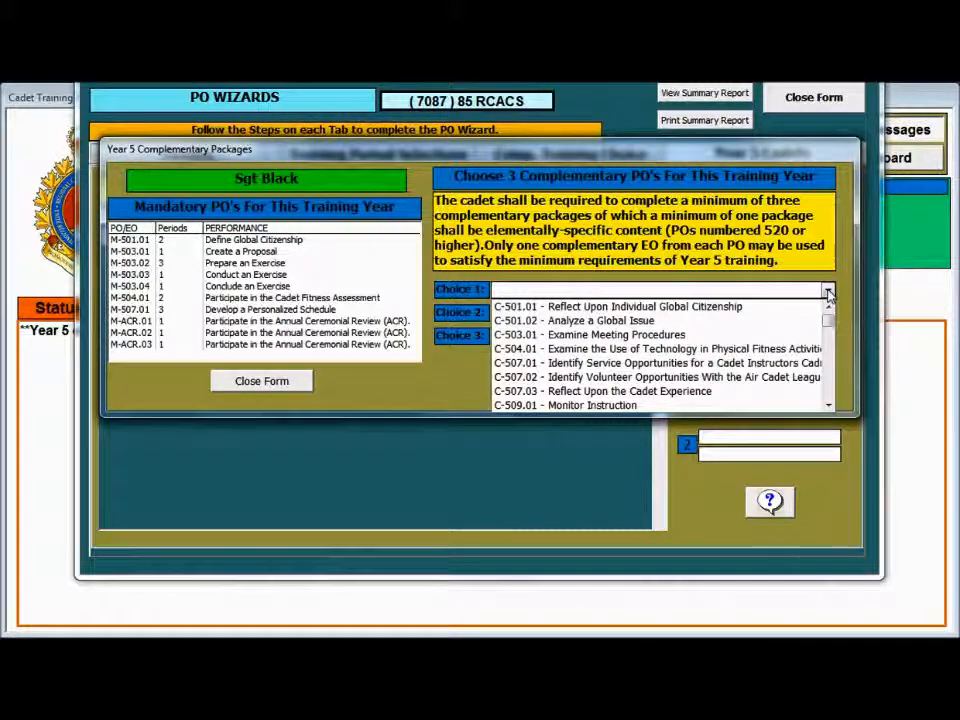
left_click(799, 307)
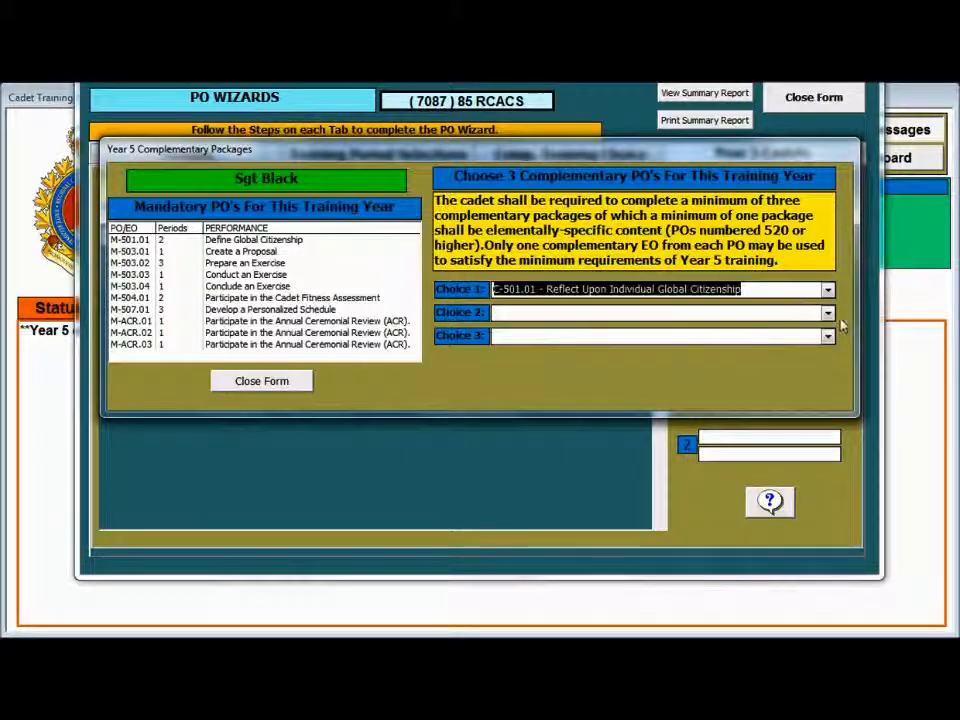
left_click(828, 313)
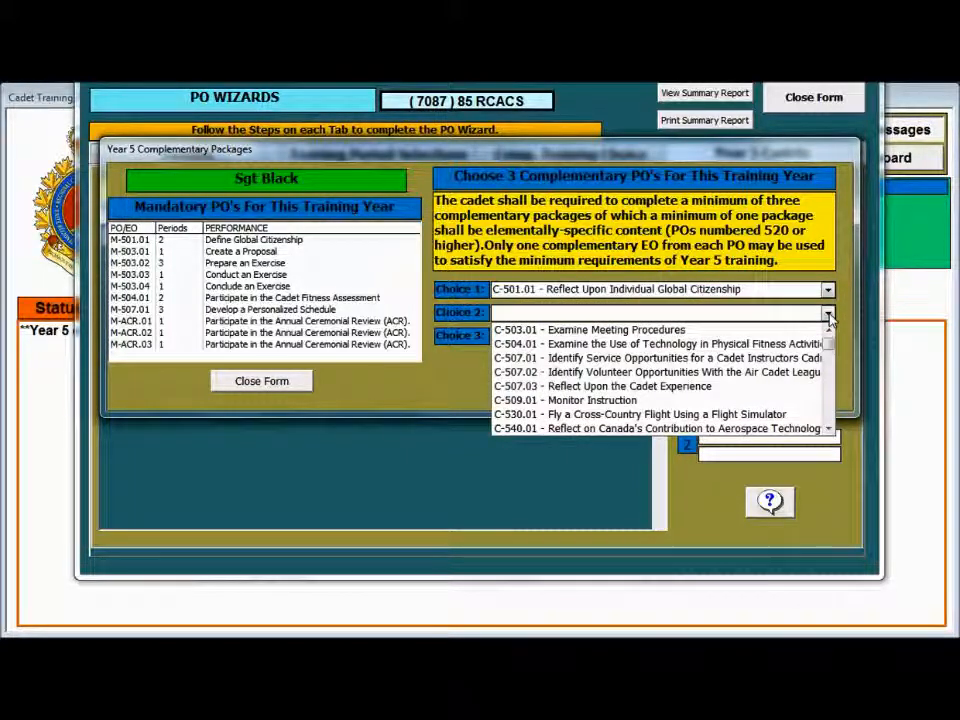
left_click(748, 374)
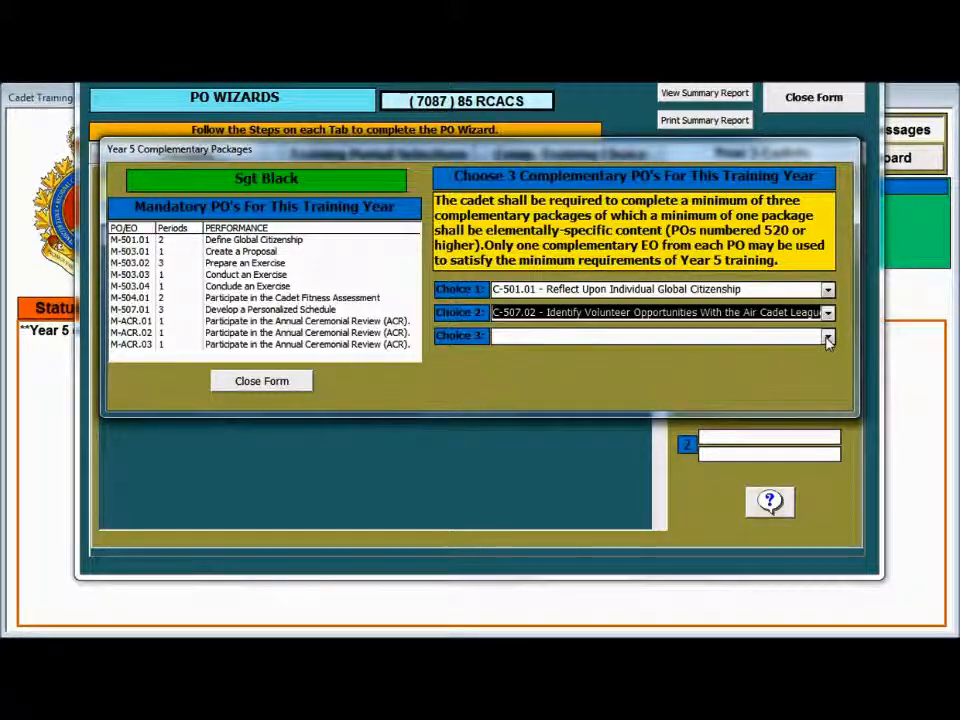
left_click(828, 338)
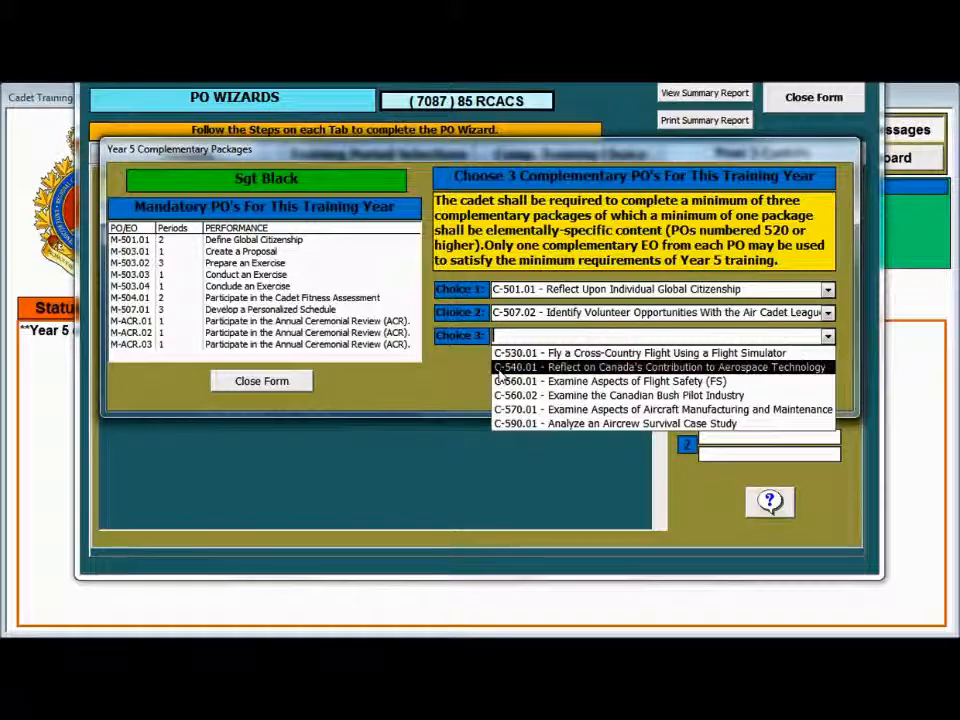
left_click(679, 368)
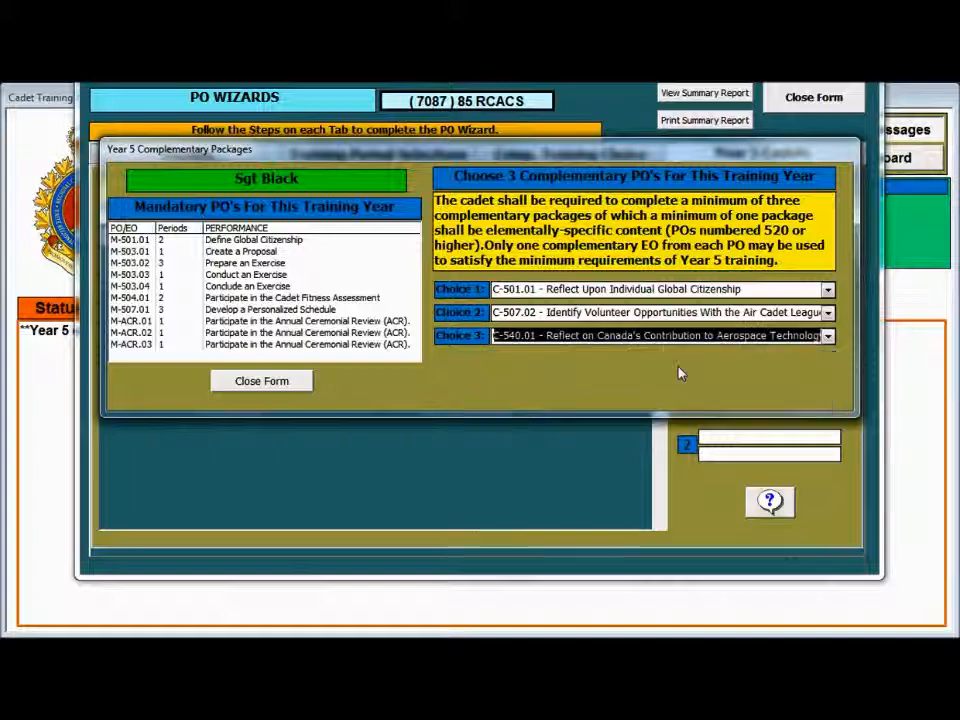
left_click(268, 382)
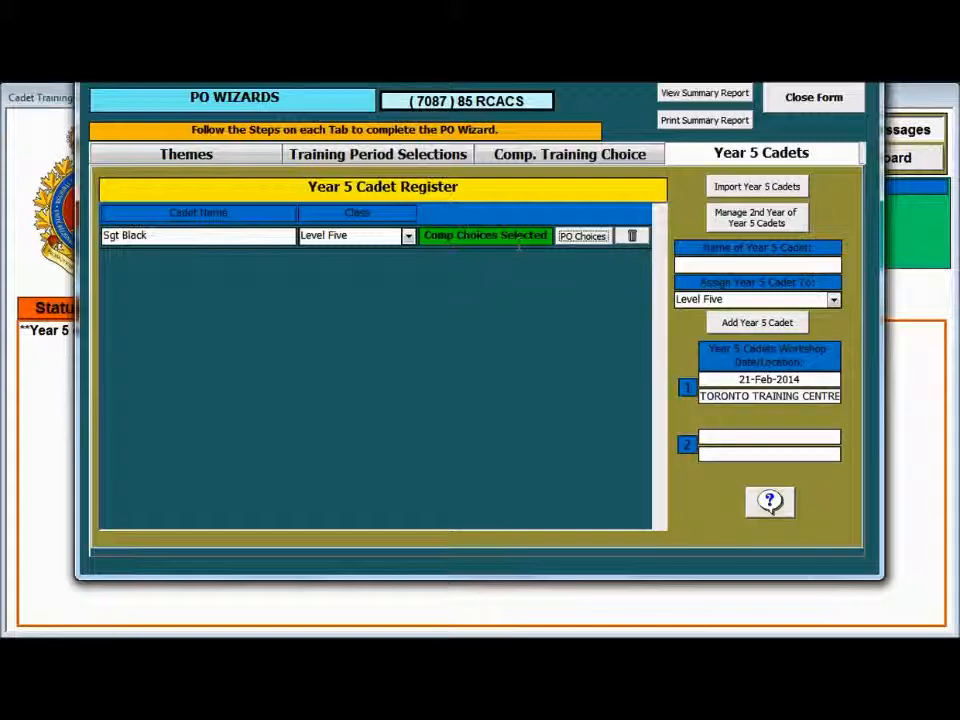
Add a second cadet to the Year 5 register by rank and surname, assigned to Level Five
left_click(726, 264)
type("Sgt ")
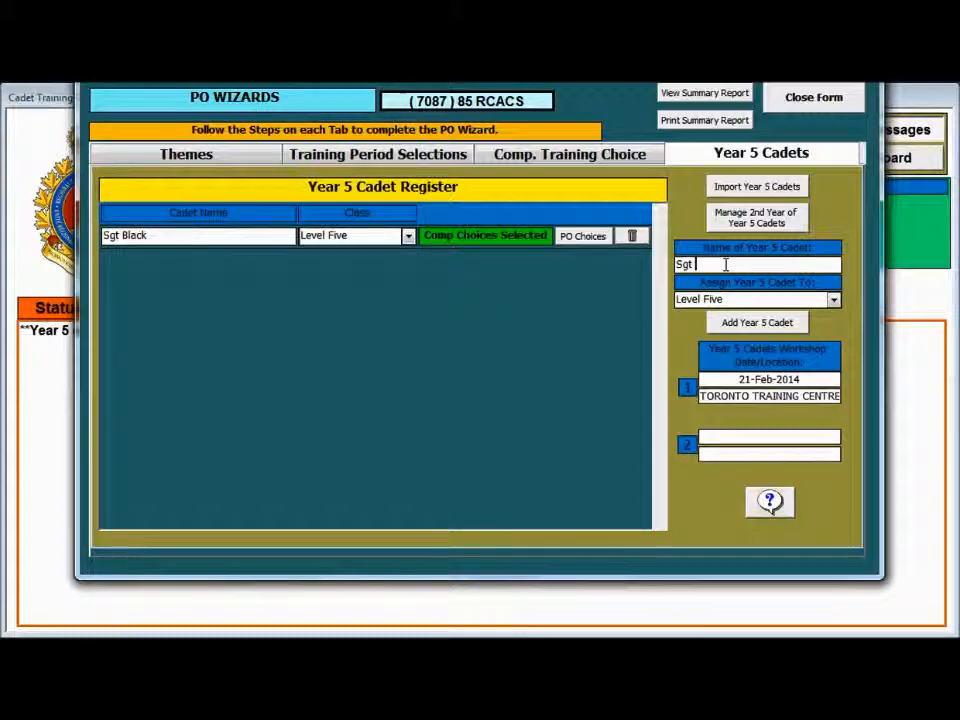
type("Blue")
left_click(724, 322)
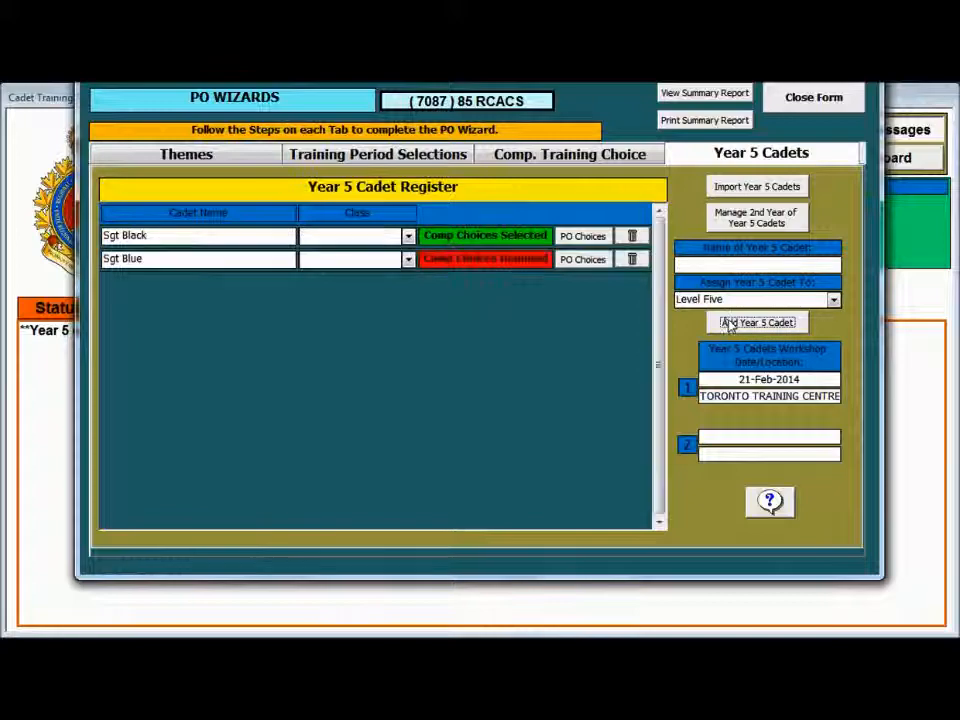
Set the second cadet's complementary PO choices to C-503.01, C-507.02 and C-570.01, and close the choices form
left_click(582, 259)
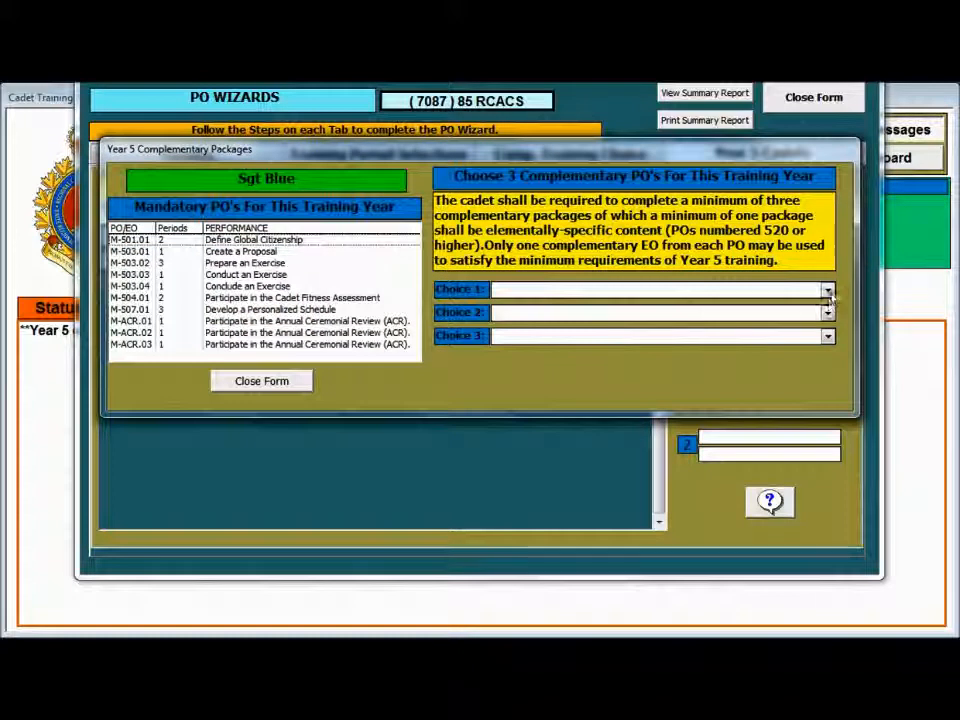
left_click(827, 289)
left_click(800, 336)
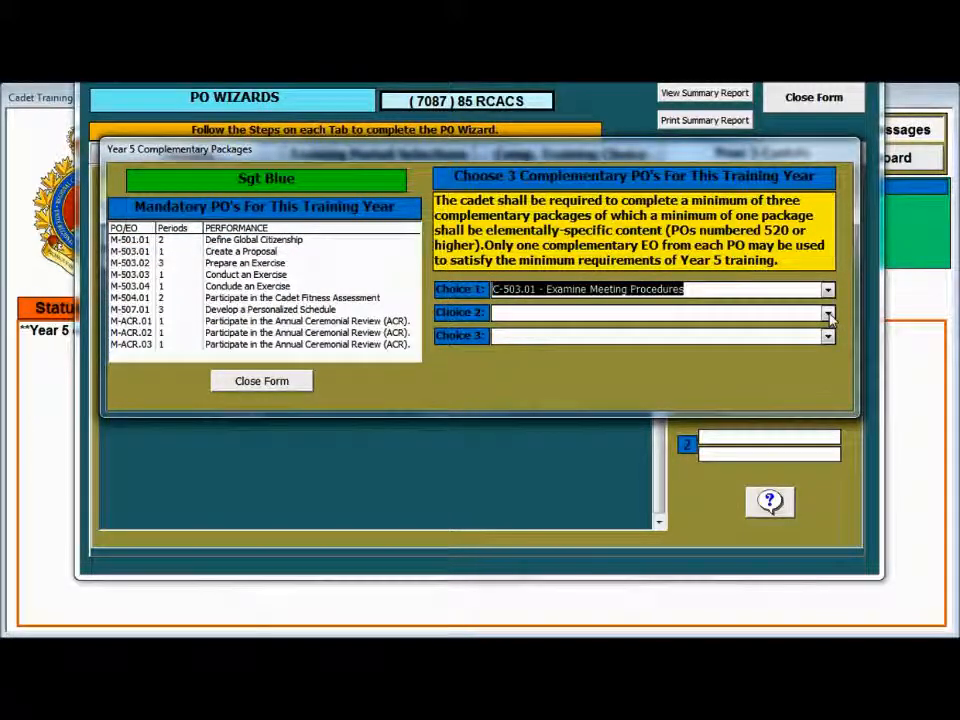
left_click(827, 312)
left_click(782, 386)
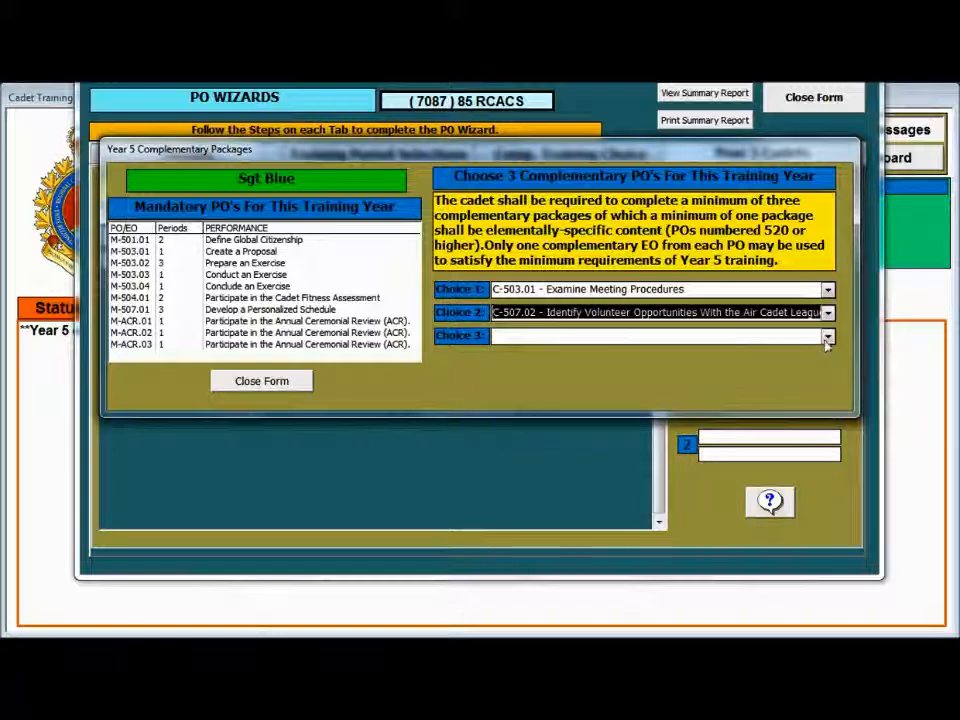
left_click(827, 336)
left_click(762, 409)
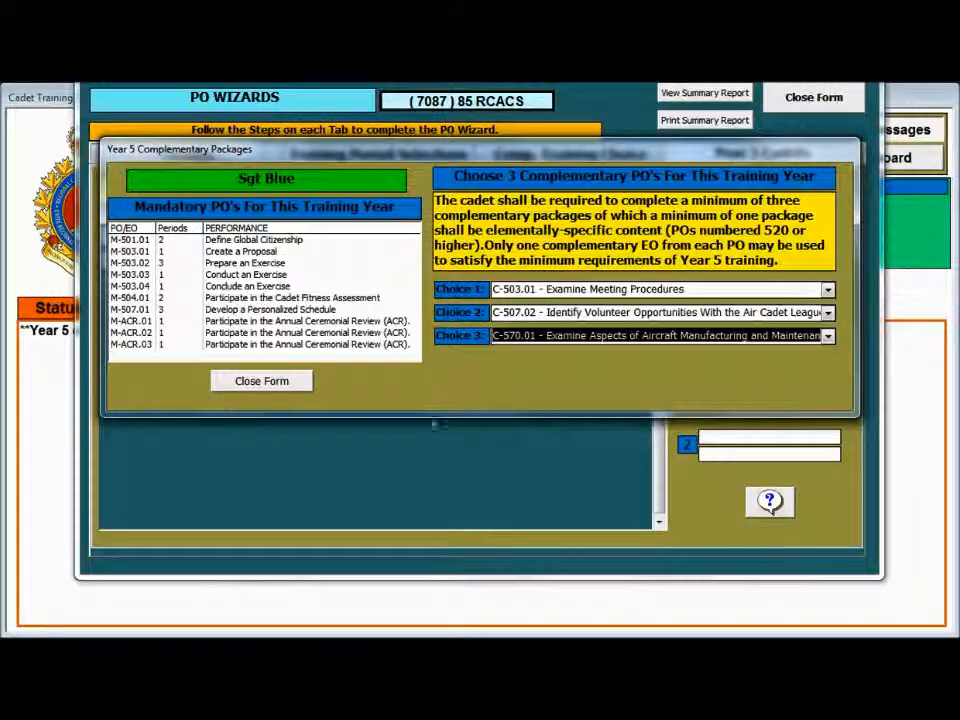
left_click(293, 388)
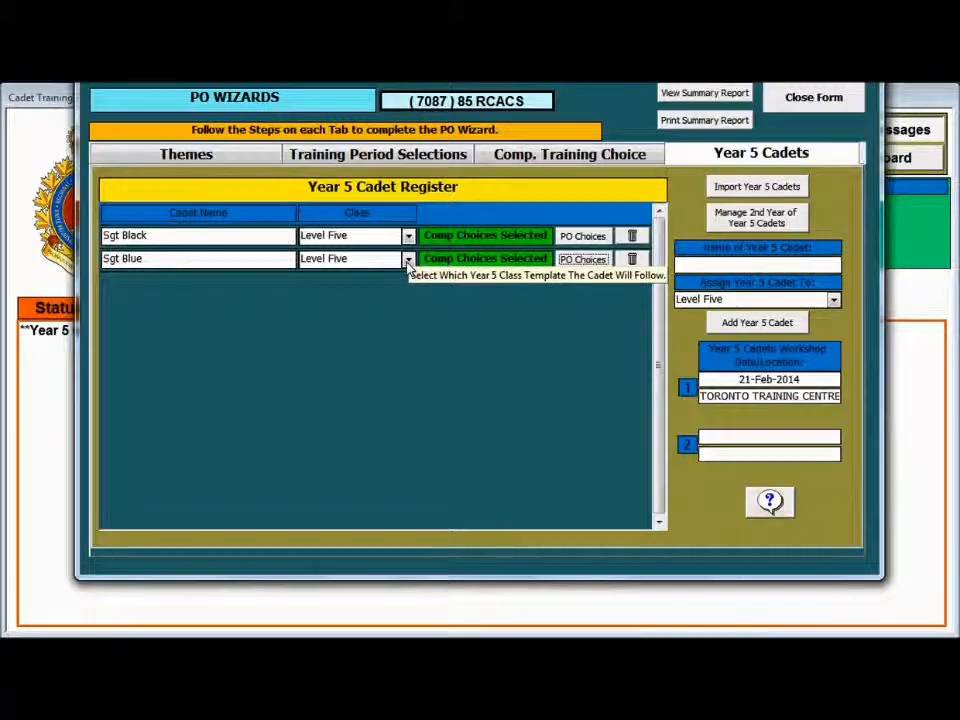
Select Level Five as the second cadet's class in the register and accept the class change
left_click(408, 259)
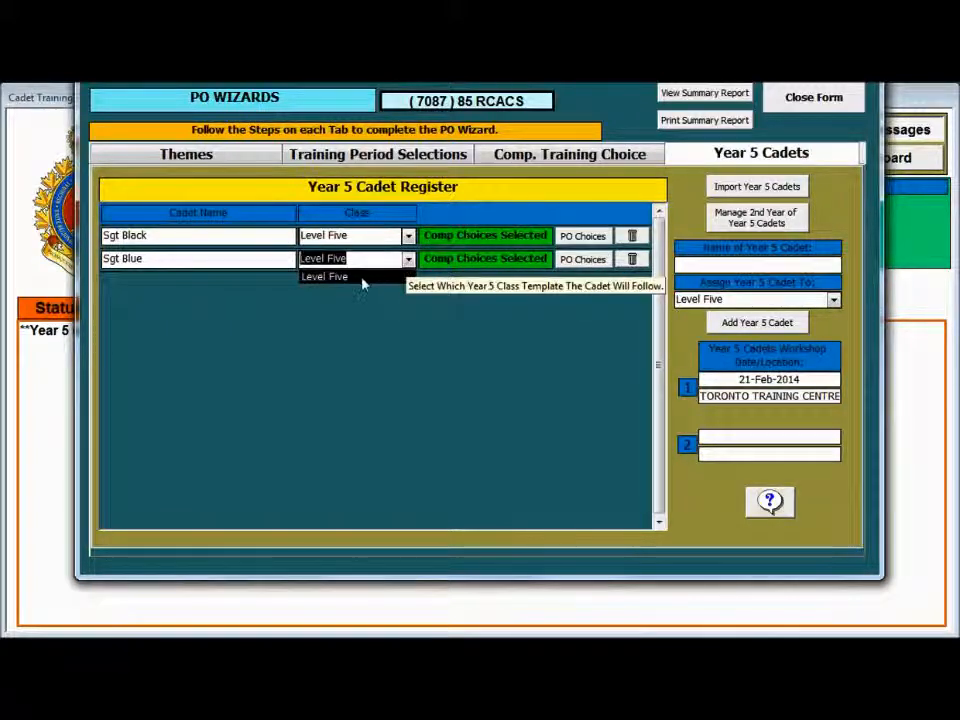
left_click(362, 280)
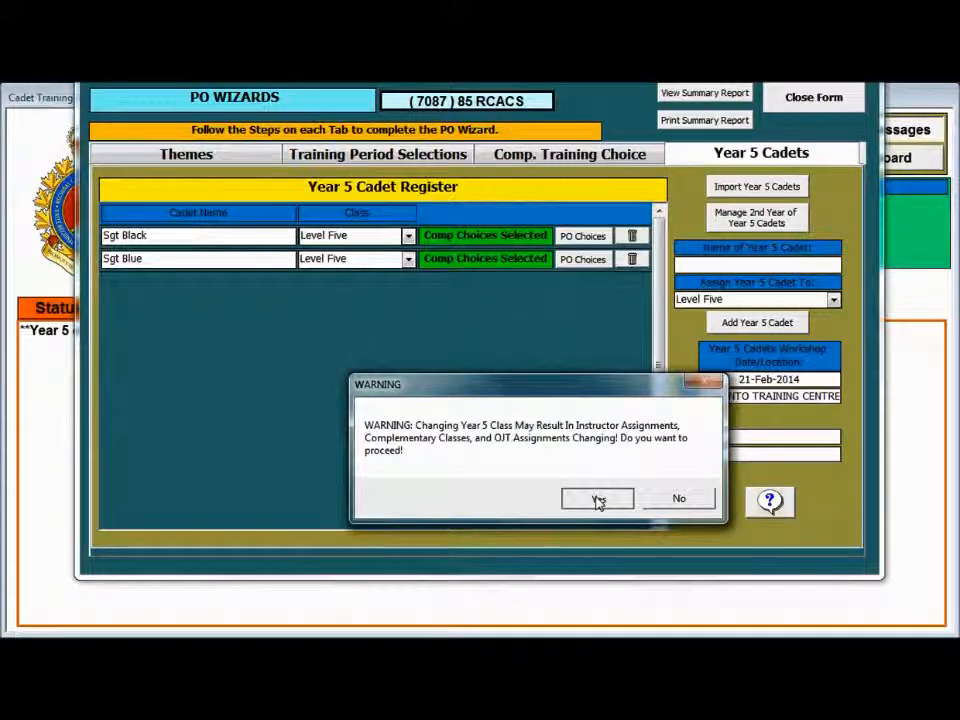
left_click(598, 501)
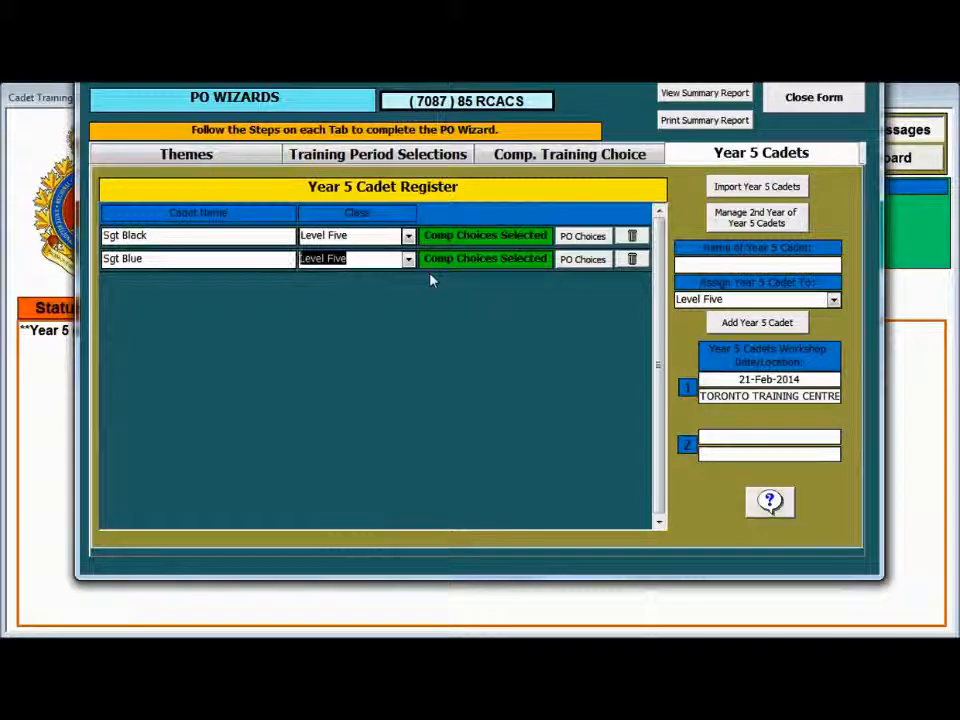
left_click(363, 262)
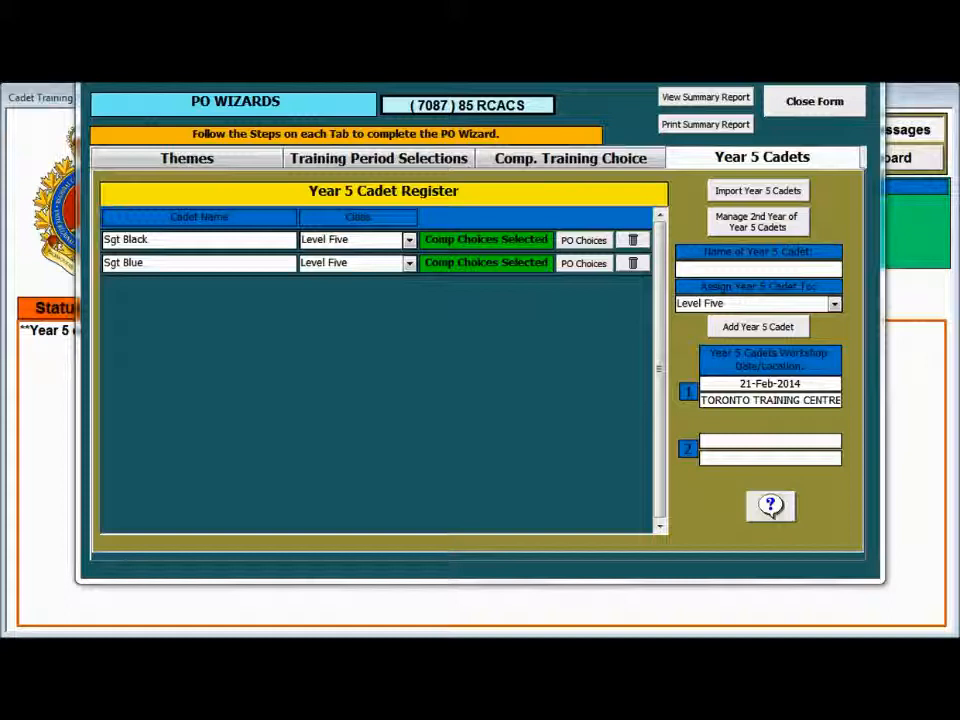
Try to import Year 5 cadets into the register
left_click(765, 192)
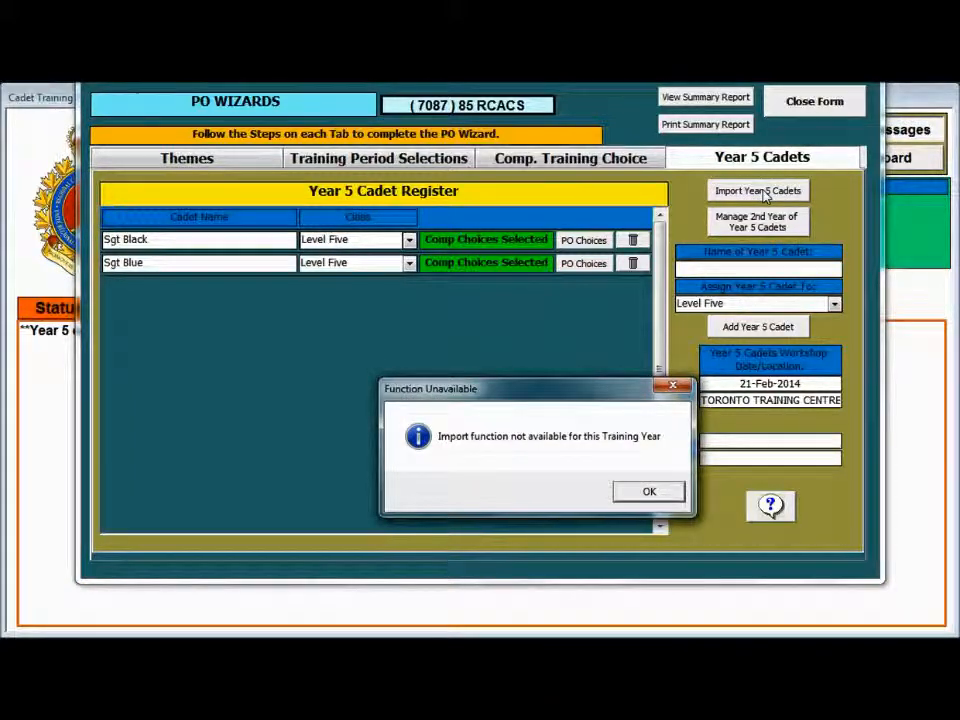
left_click(653, 492)
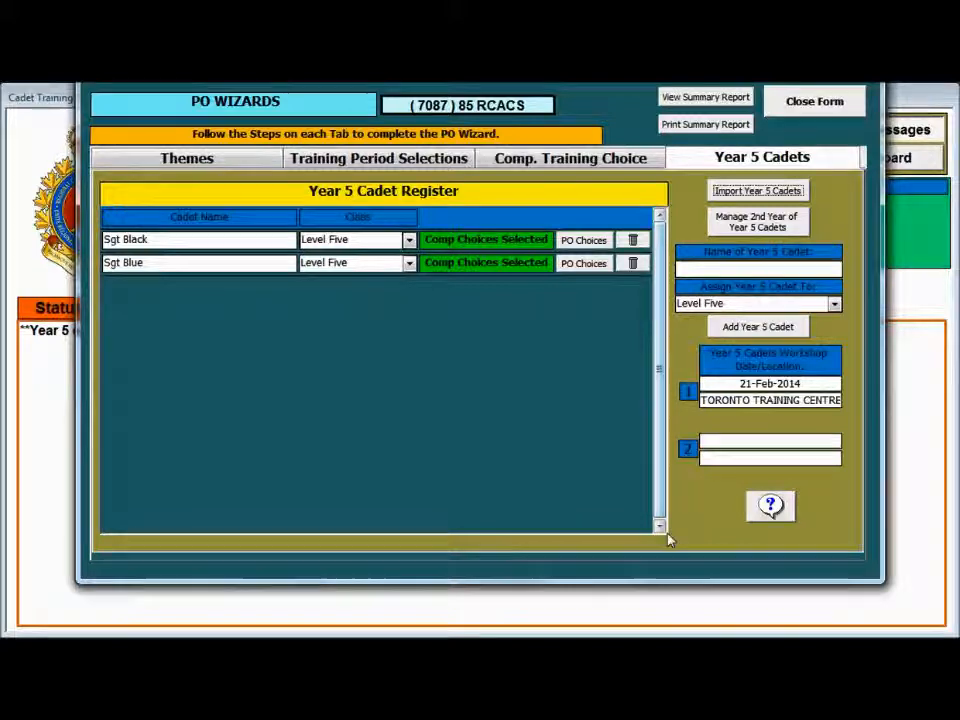
Add a third cadet to the Year 5 register by rank and surname, assigned to Level Five
left_click(710, 270)
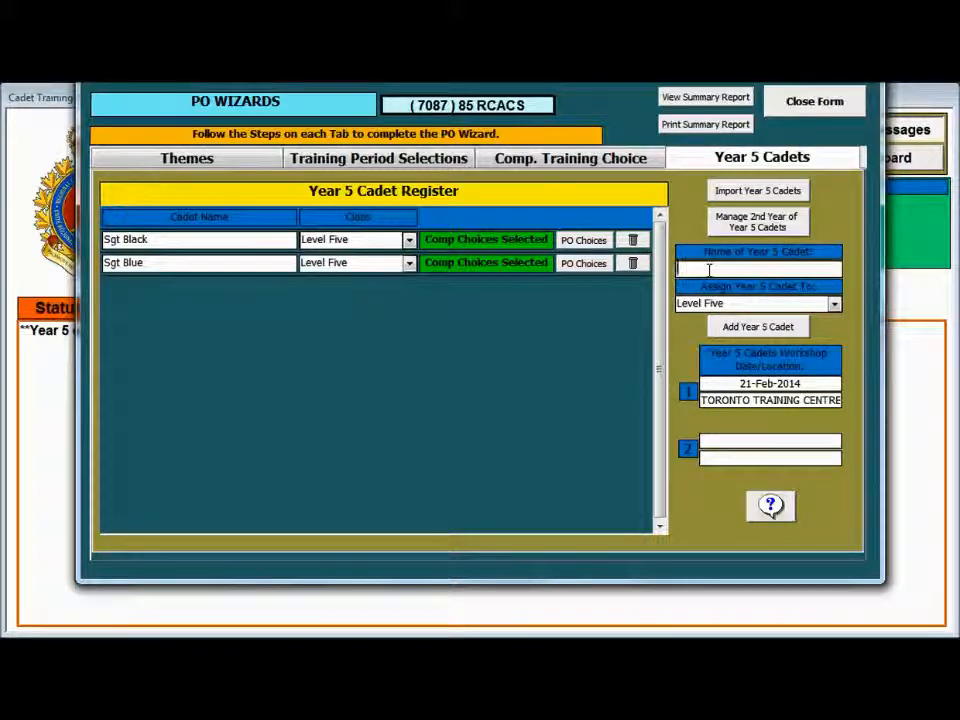
type("Sgt Square")
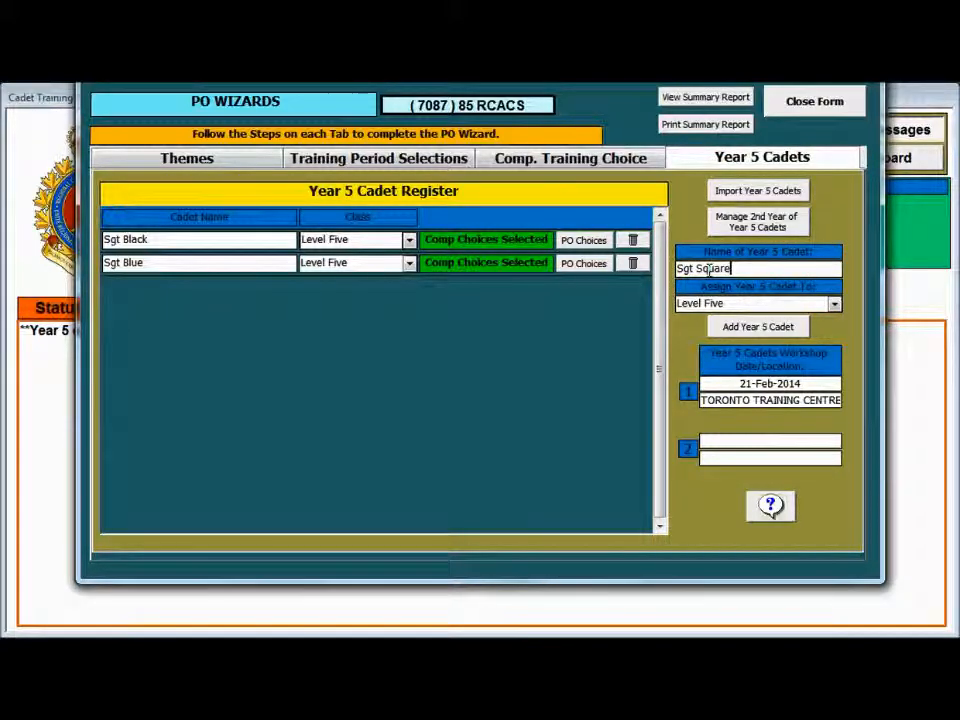
left_click(745, 327)
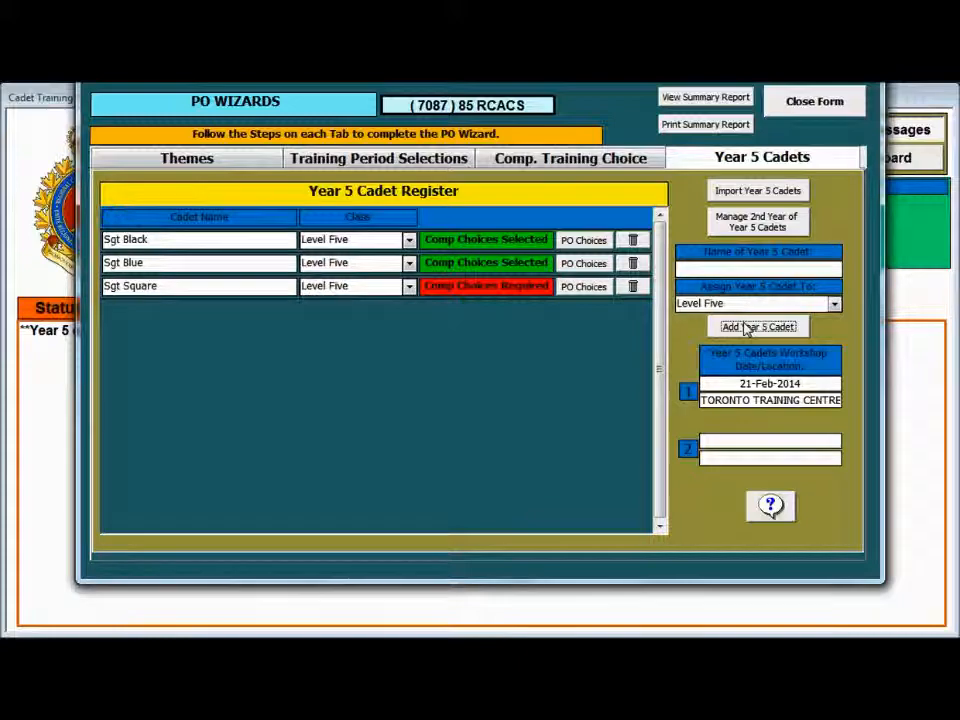
Set the third cadet's complementary PO choices to C-503.01, C-507.02 and C-570.01
left_click(582, 287)
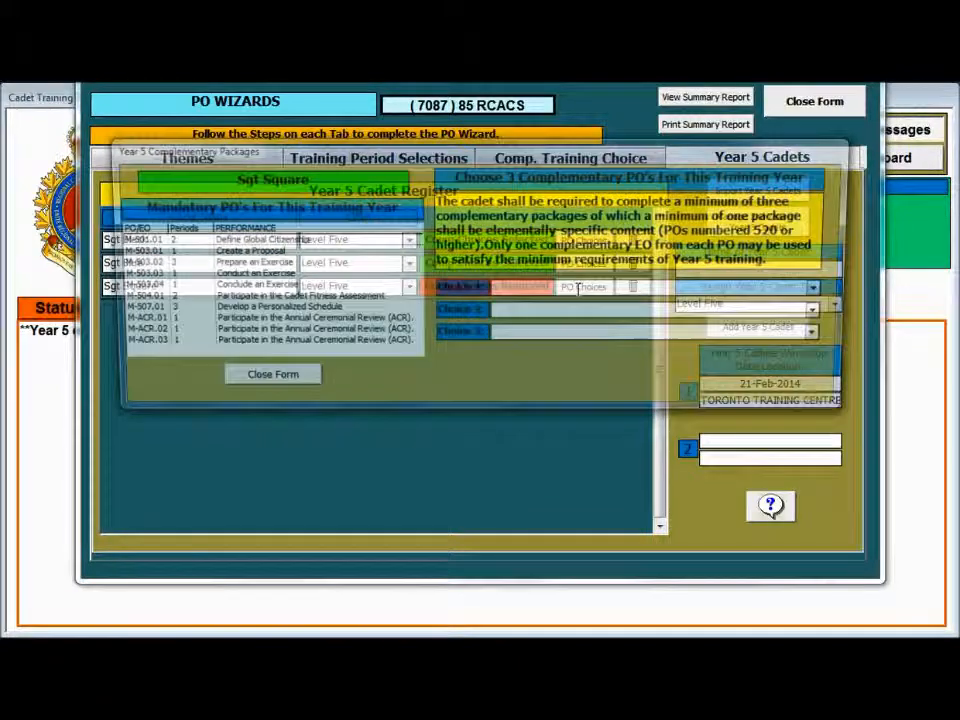
left_click(828, 291)
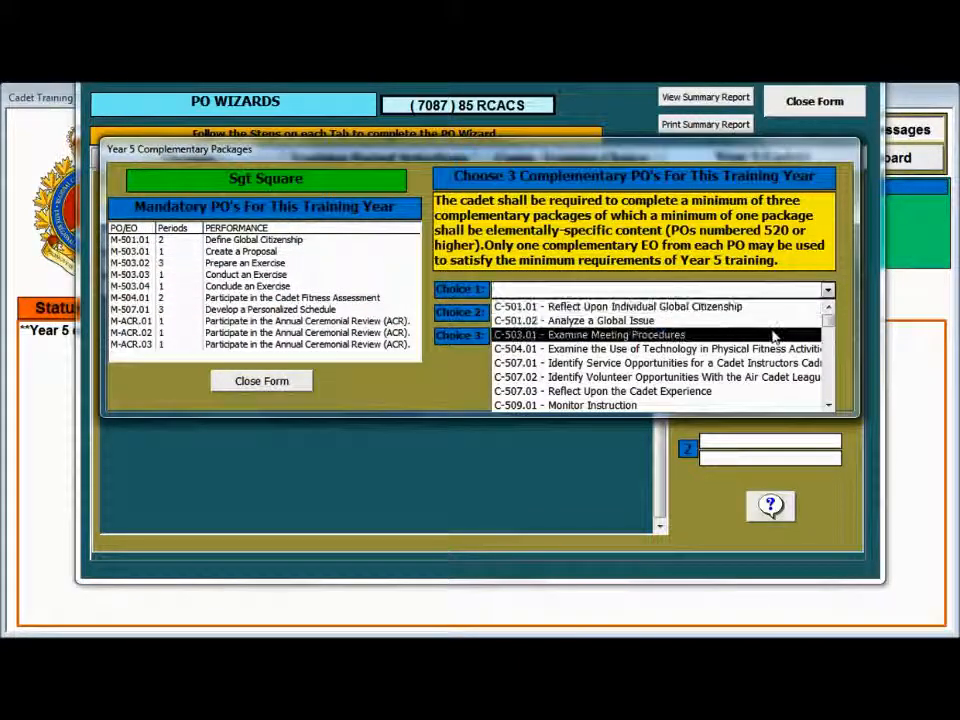
left_click(744, 333)
left_click(828, 313)
left_click(767, 387)
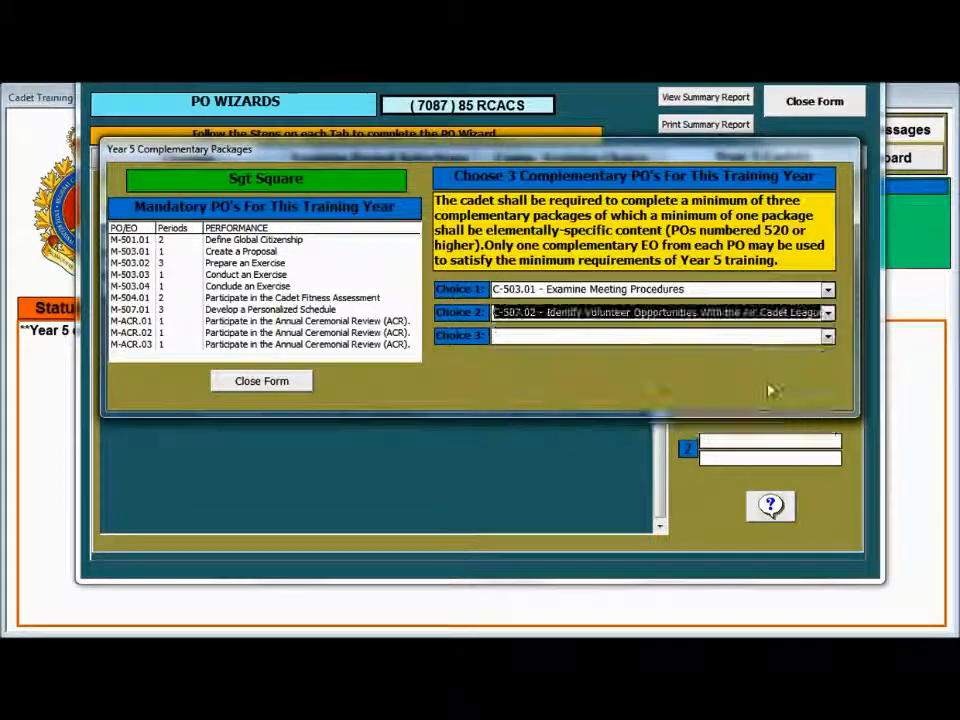
left_click(828, 336)
left_click(763, 409)
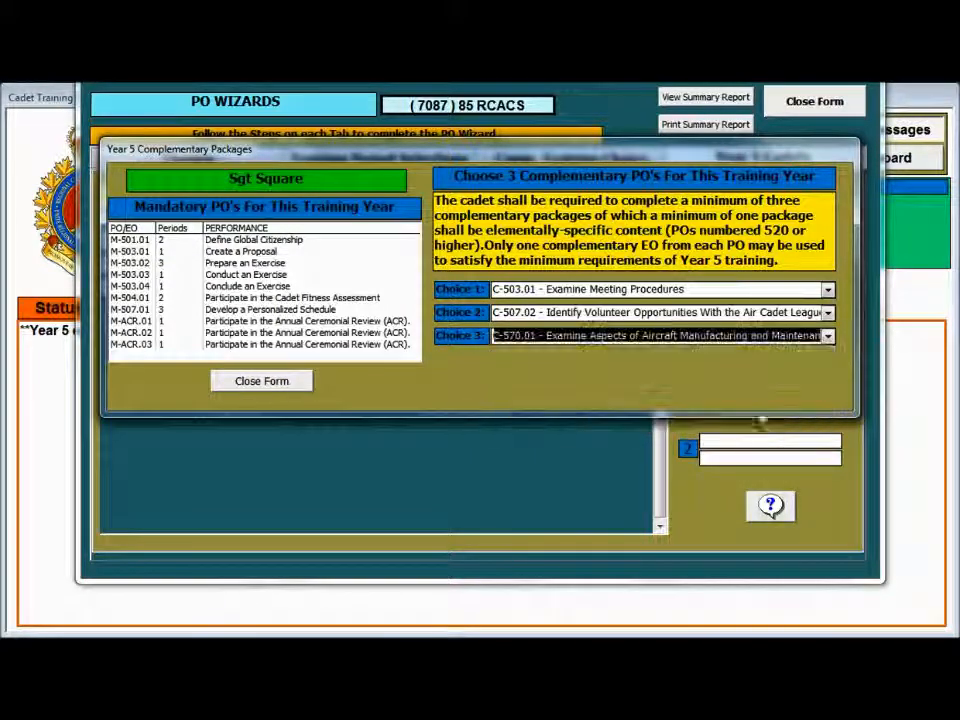
Close the third cadet's complementary PO choices and change that cadet from 1st Year to 2nd Year, Year 5
left_click(288, 384)
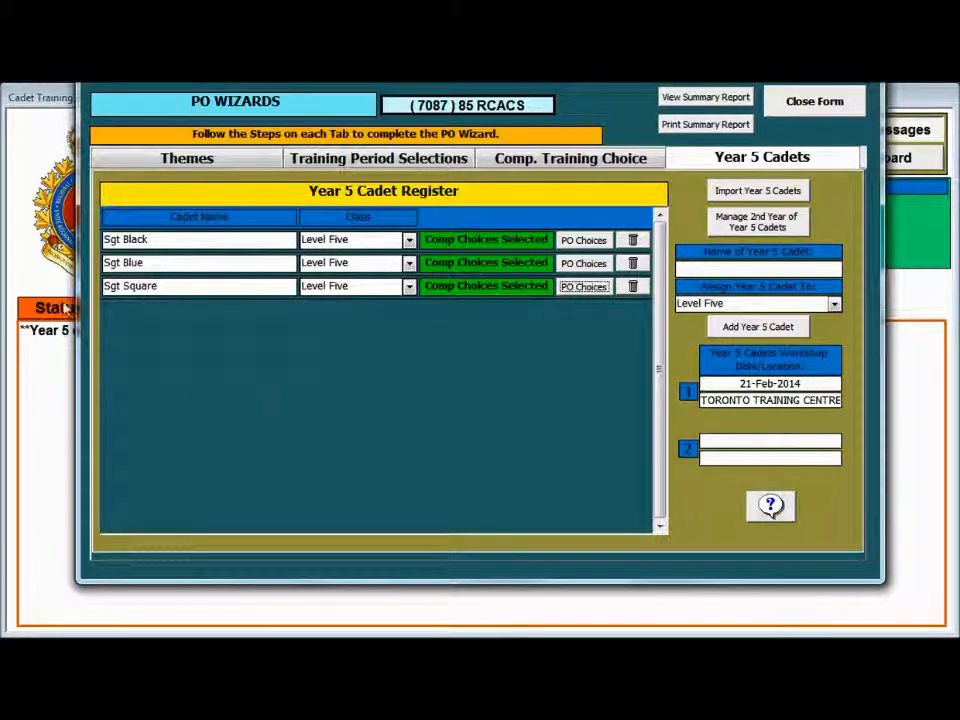
double_click(147, 287)
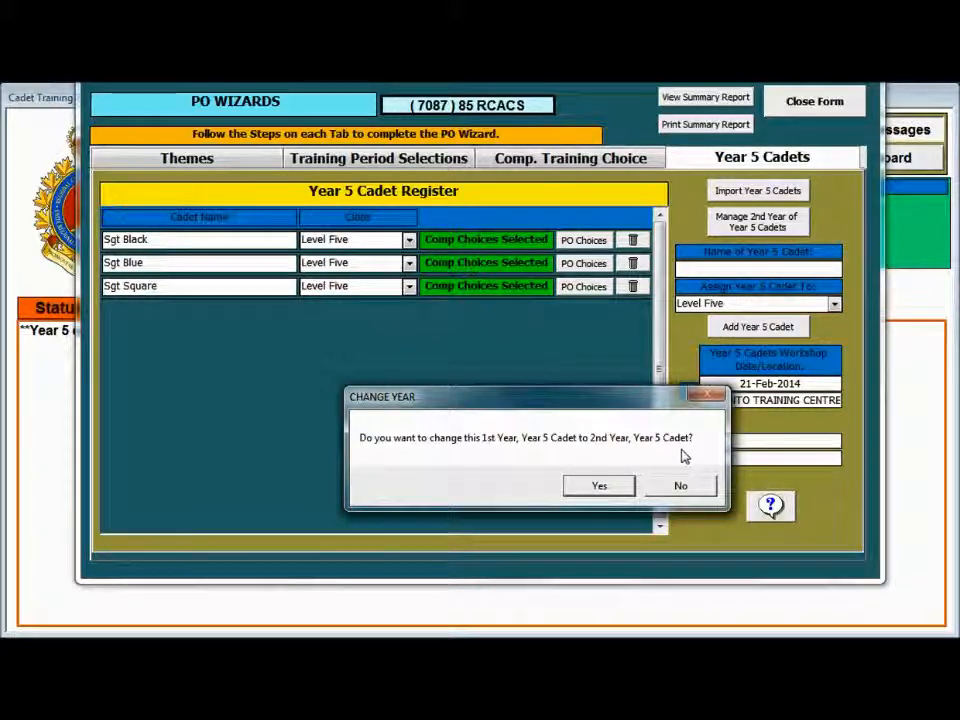
left_click(618, 487)
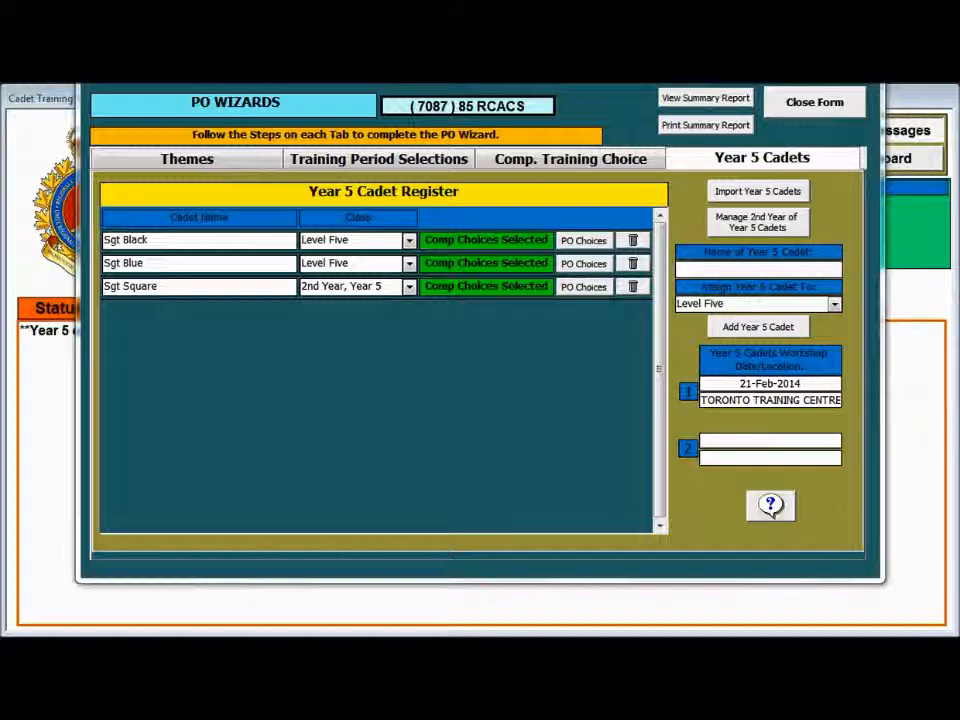
Open the management form for 2nd-year Year 5 cadets, select the third cadet and record mandatory EO 501.01a as completed on 30 Jun 2013
left_click(795, 228)
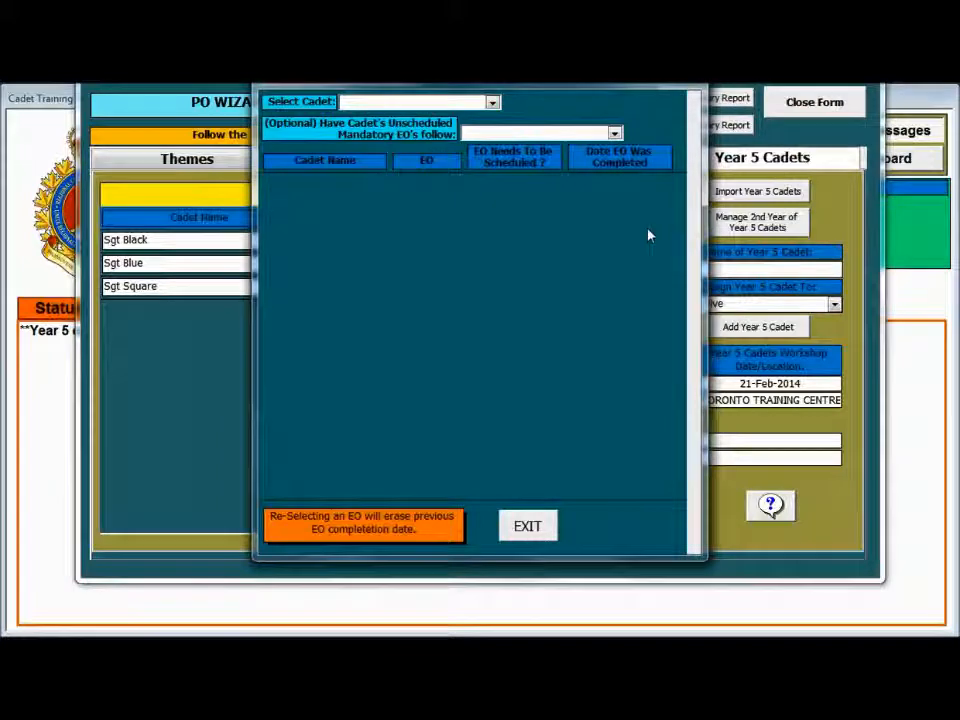
left_click(492, 104)
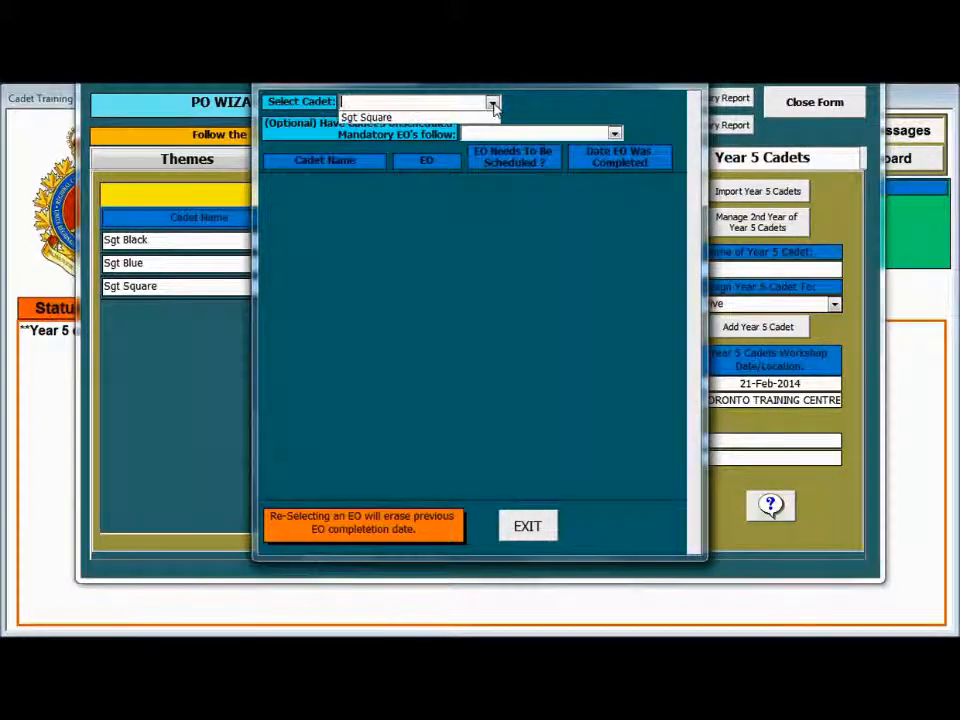
left_click(480, 120)
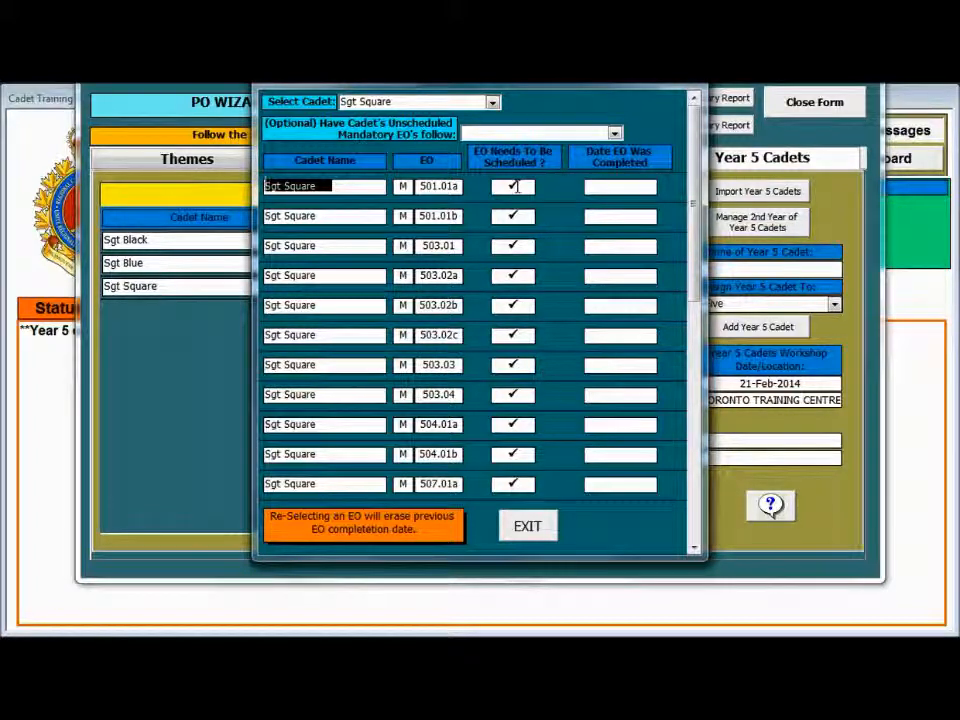
left_click(513, 187)
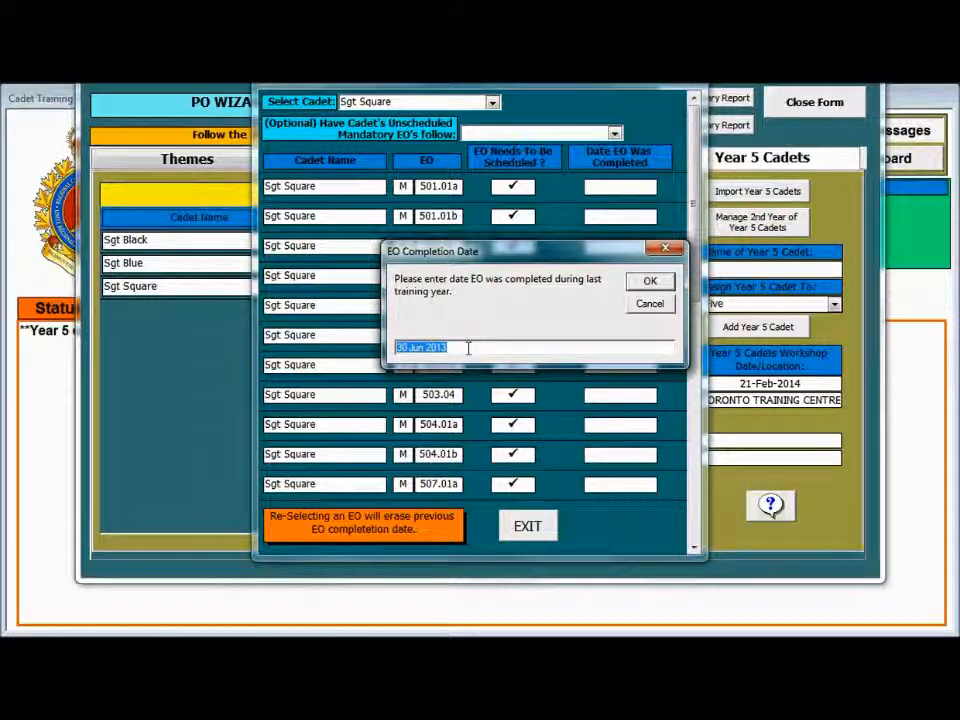
left_click(646, 284)
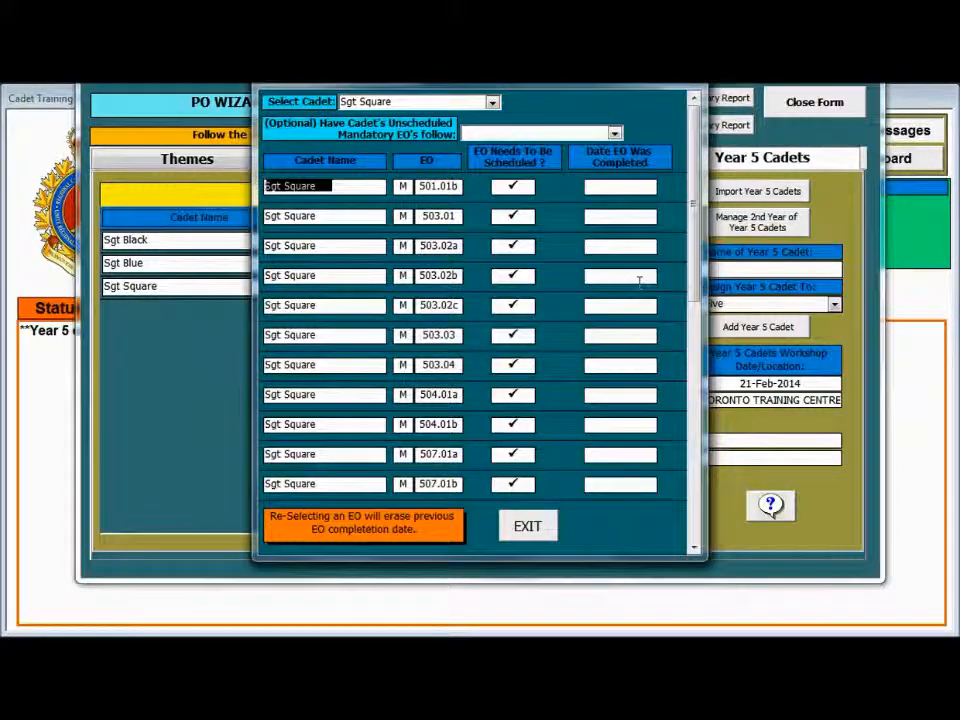
left_click_drag(695, 263, 694, 476)
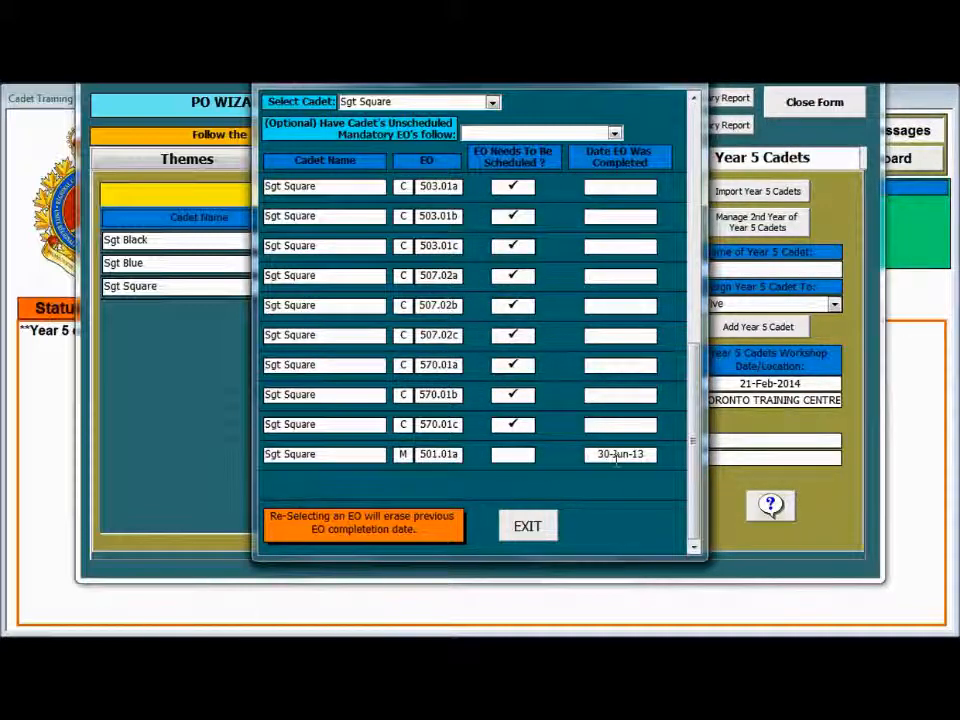
left_click_drag(692, 443, 692, 200)
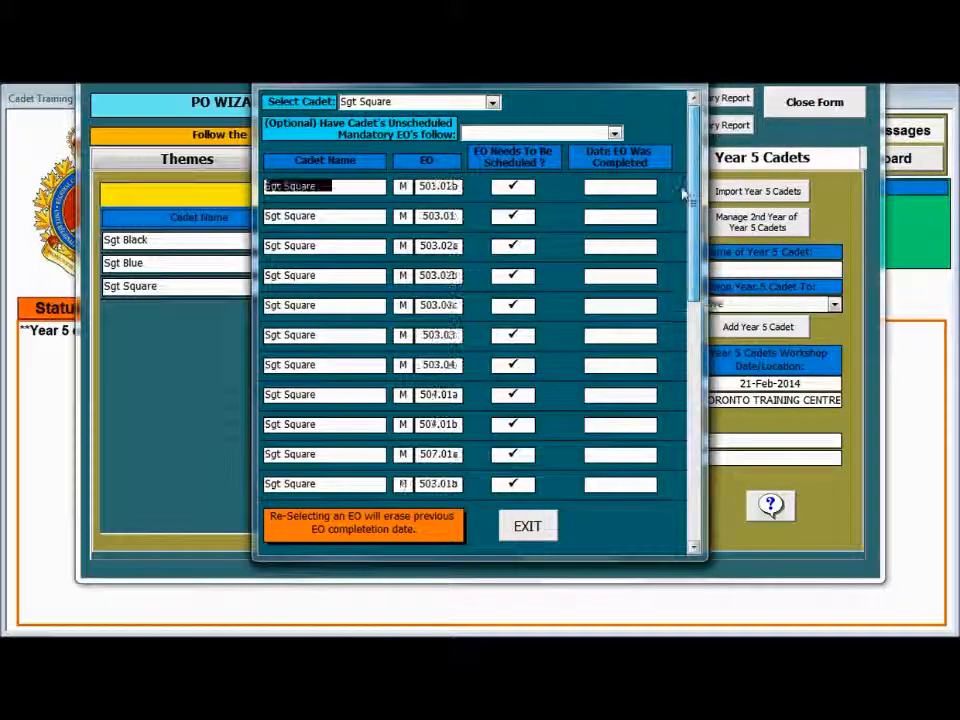
Record 30 Jun 2013 as the completion date for mandatory EOs 501.01b, 503.01, 503.02a, 503.02b and 503.02c
left_click(515, 187)
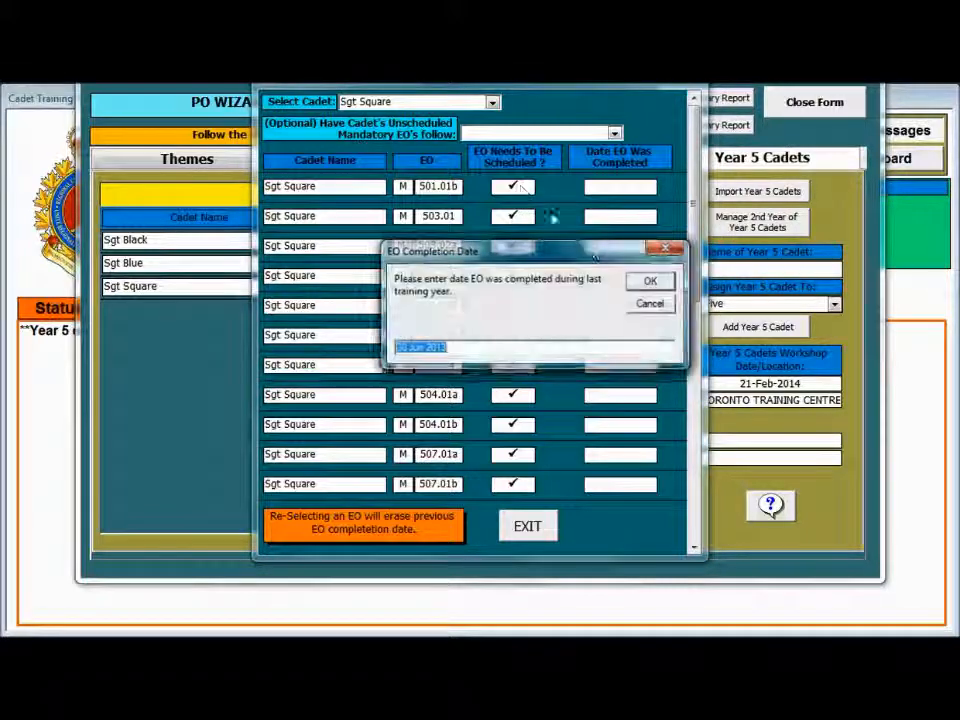
left_click(650, 283)
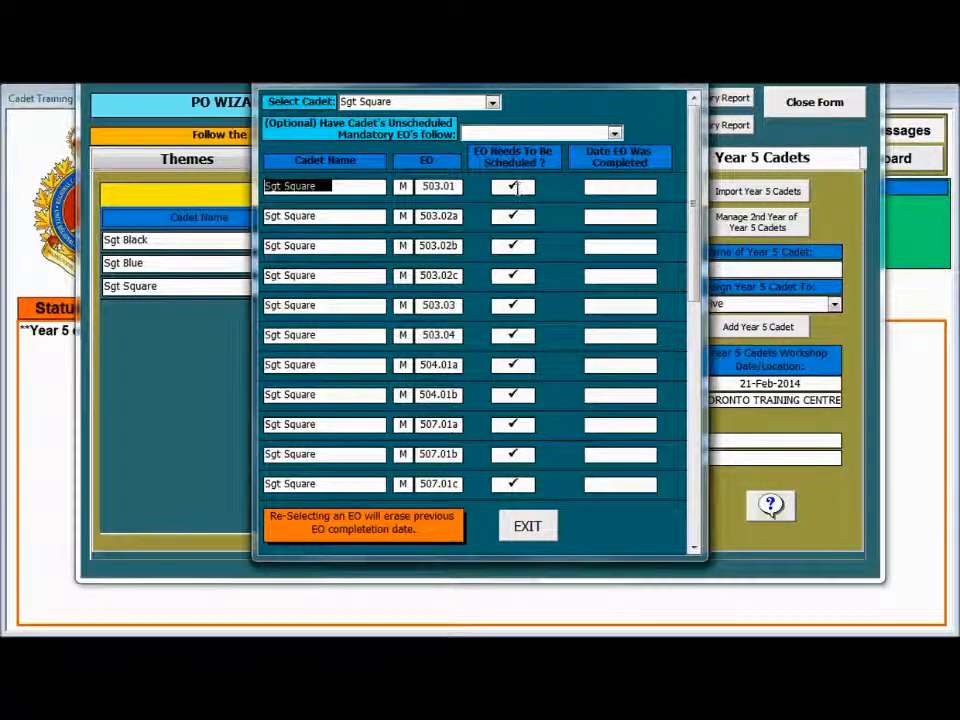
left_click(515, 187)
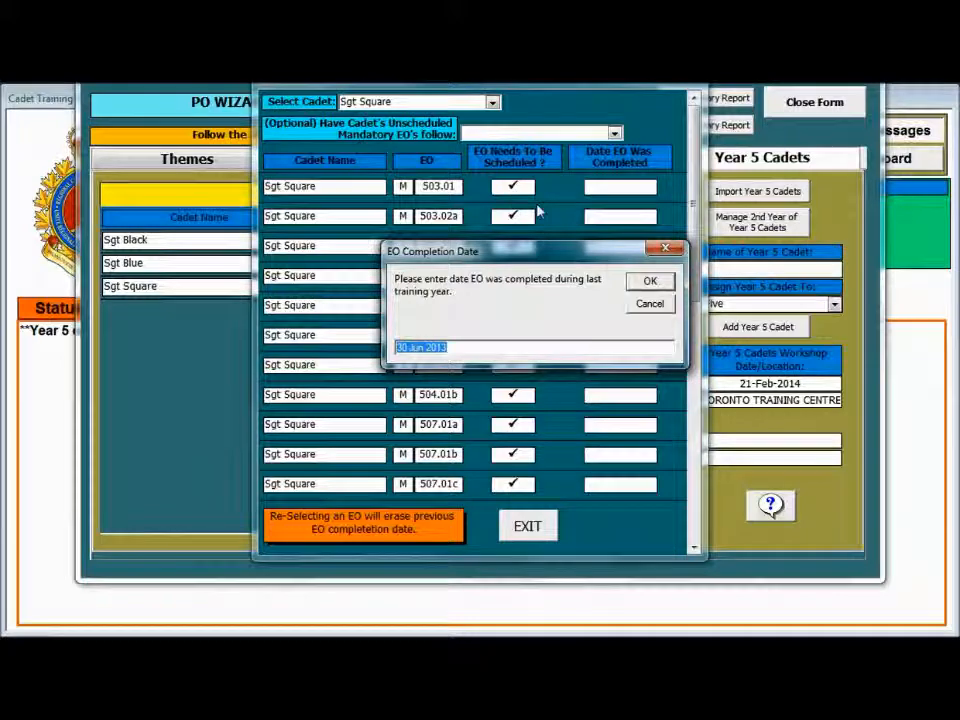
left_click(646, 283)
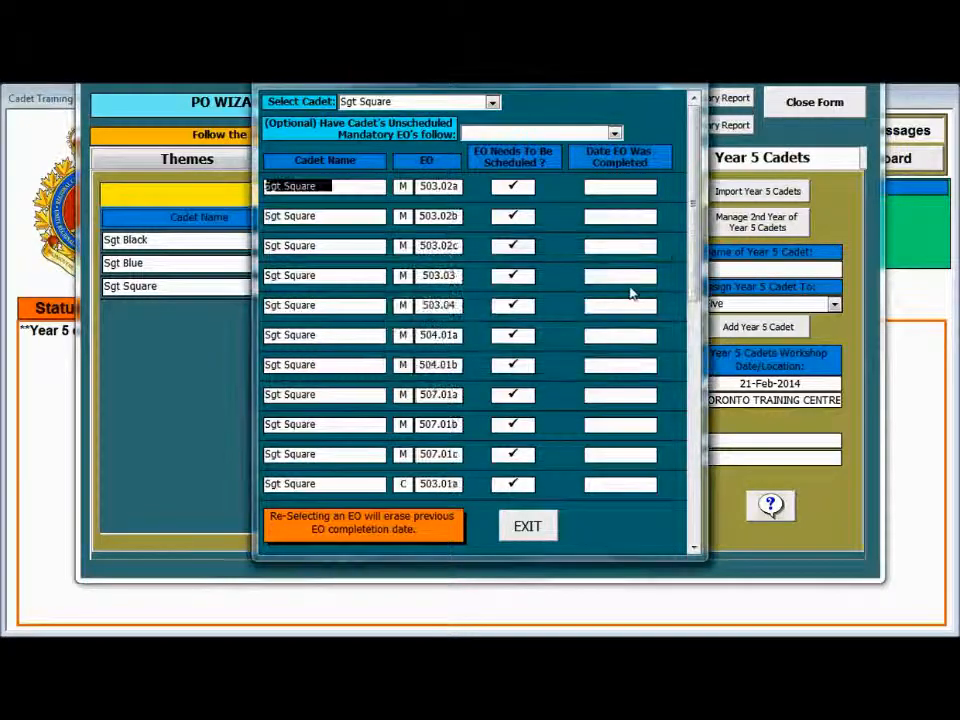
left_click(515, 187)
left_click(651, 283)
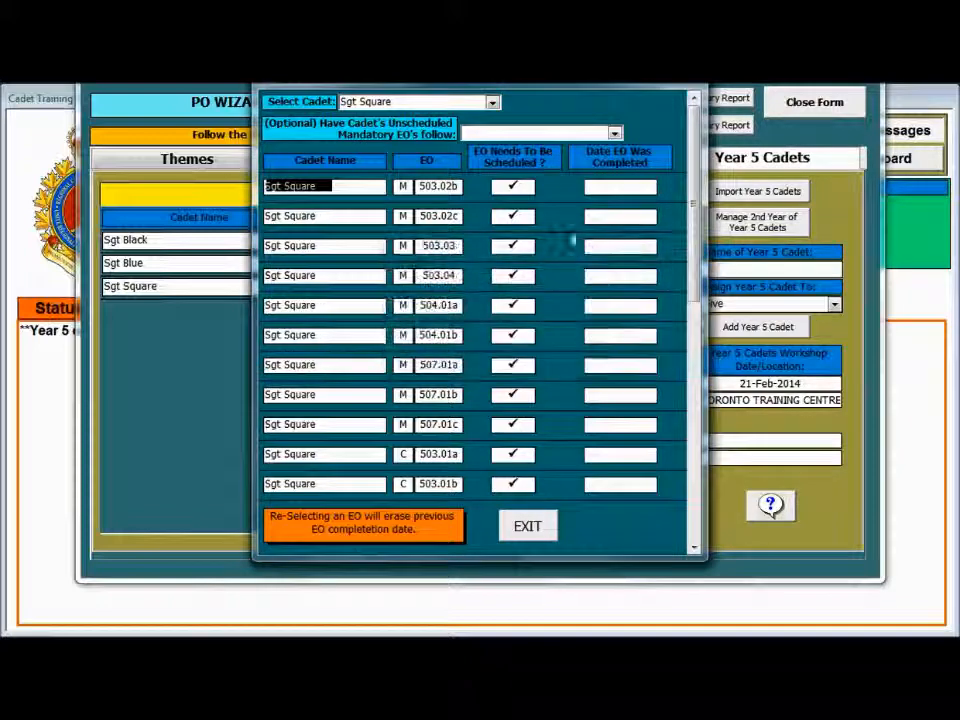
left_click(514, 186)
left_click(648, 284)
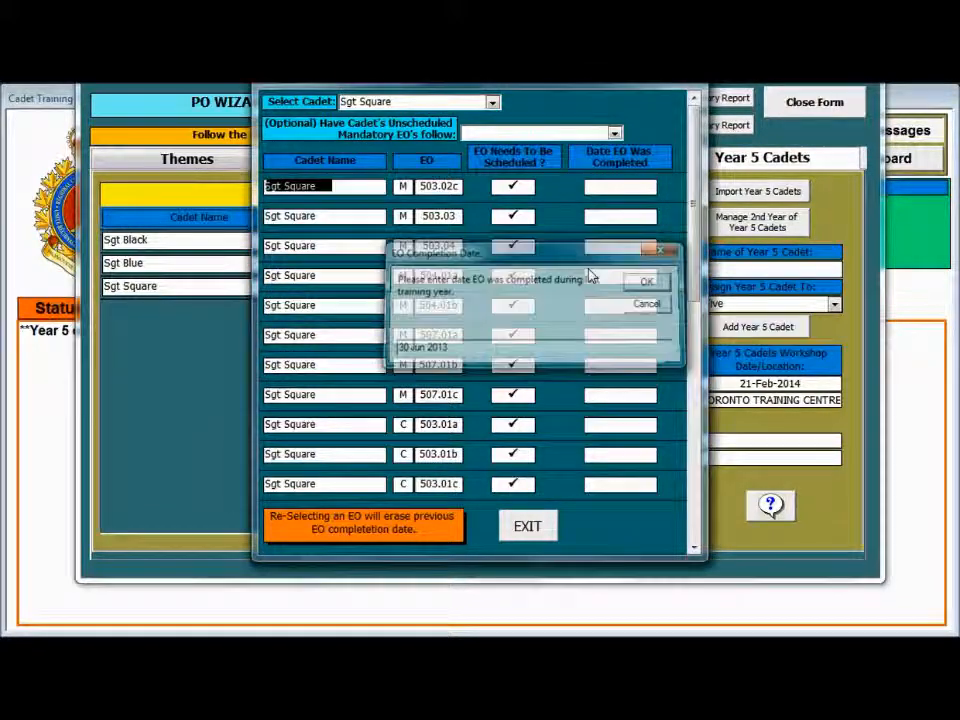
left_click(520, 186)
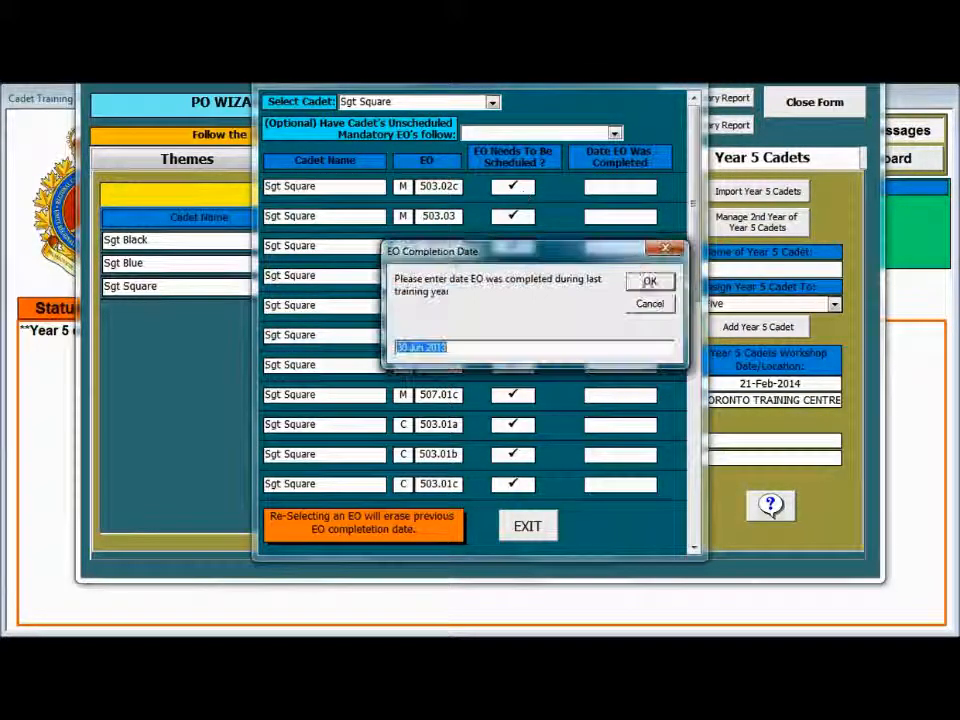
left_click(649, 281)
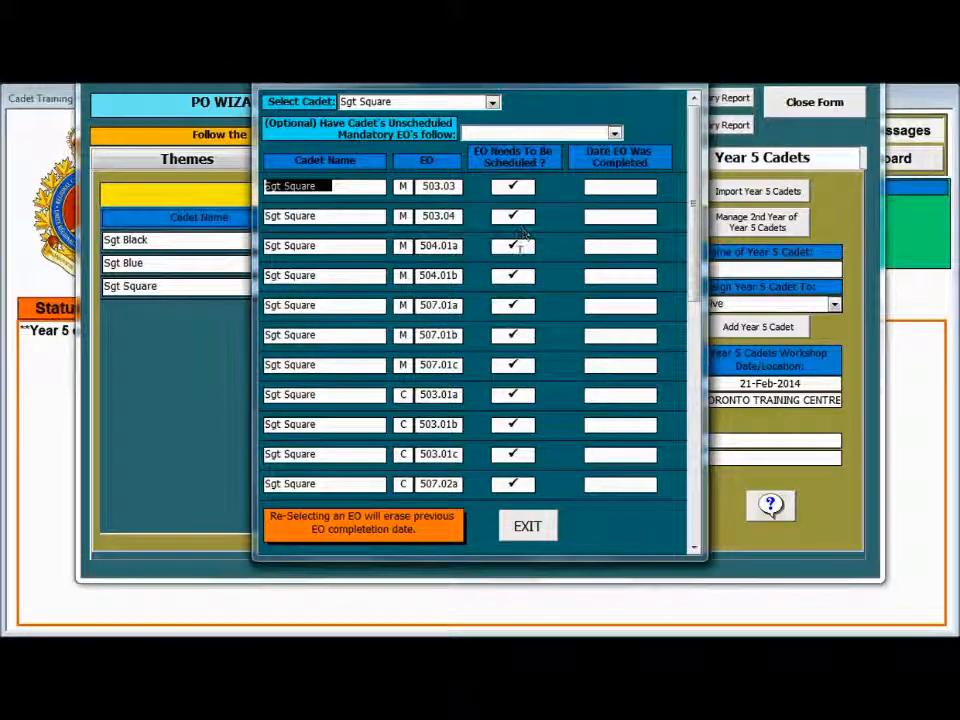
Mark mandatory EOs 504.01a and 504.01b as completed on 30 Jun 2013, leaving 503.03 and 503.04 to schedule
left_click(514, 246)
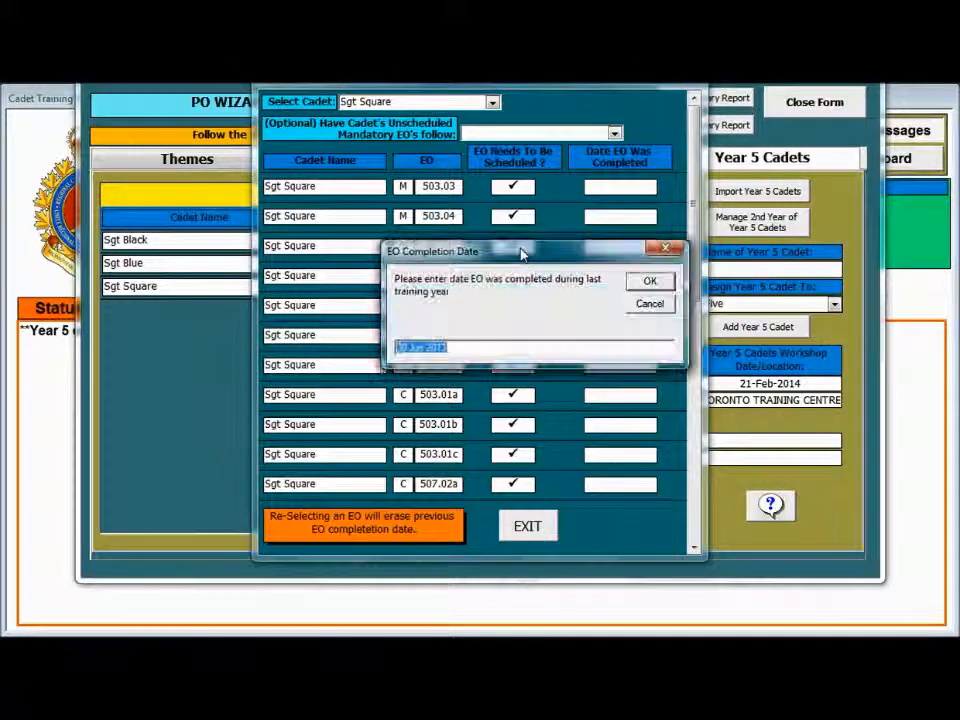
left_click(649, 281)
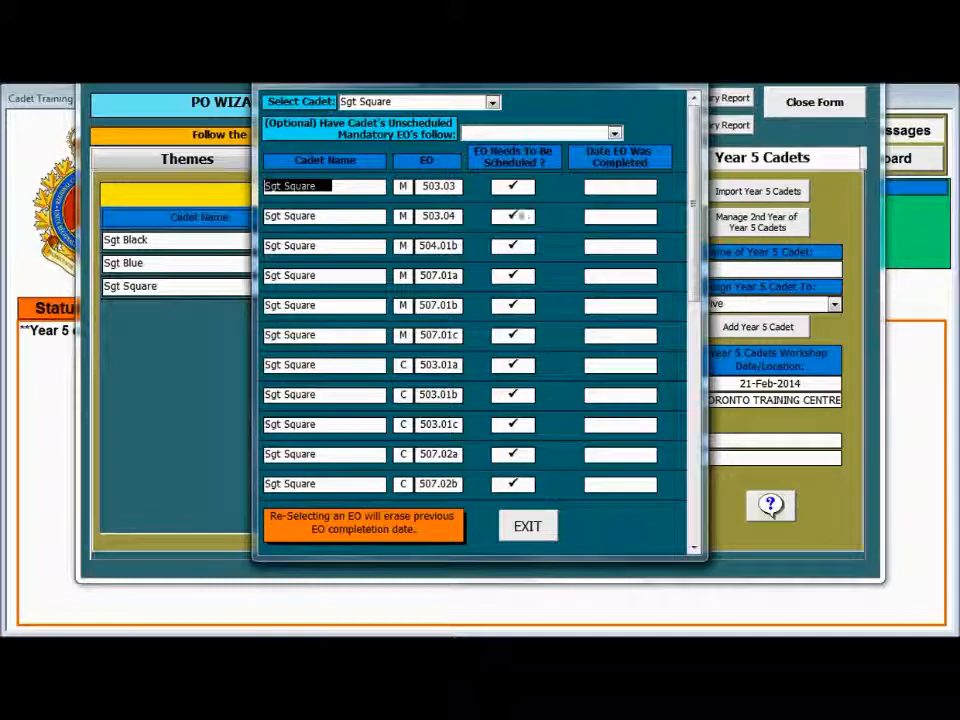
left_click(524, 246)
left_click(652, 281)
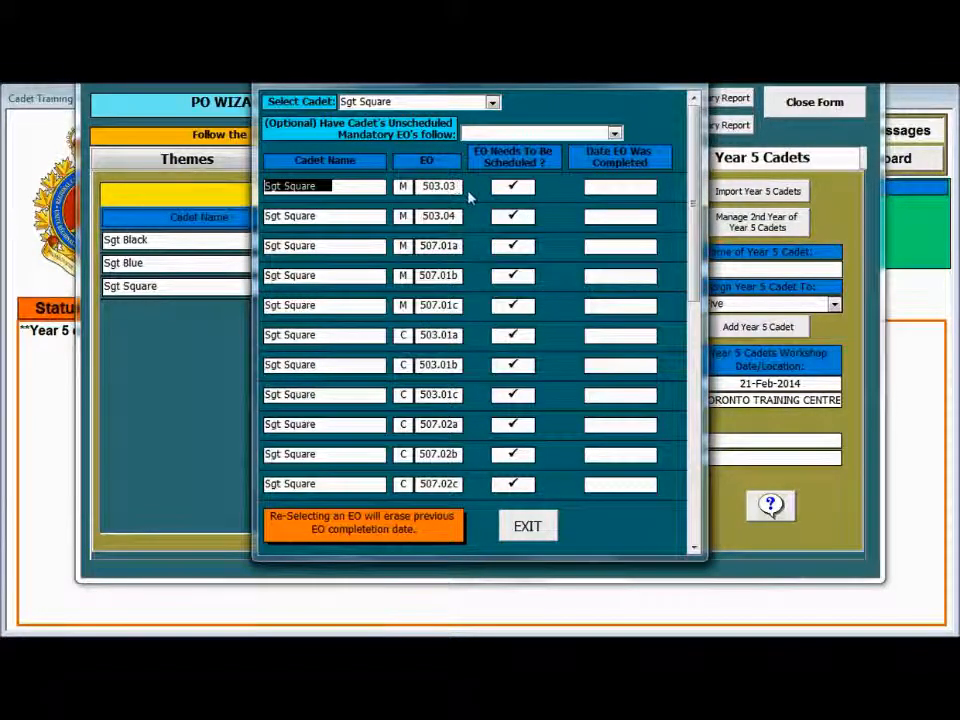
Record complementary EOs 503.01a, 503.01b and 503.01c as completed last training year on 30 Jun 2013
left_click(522, 337)
left_click(643, 284)
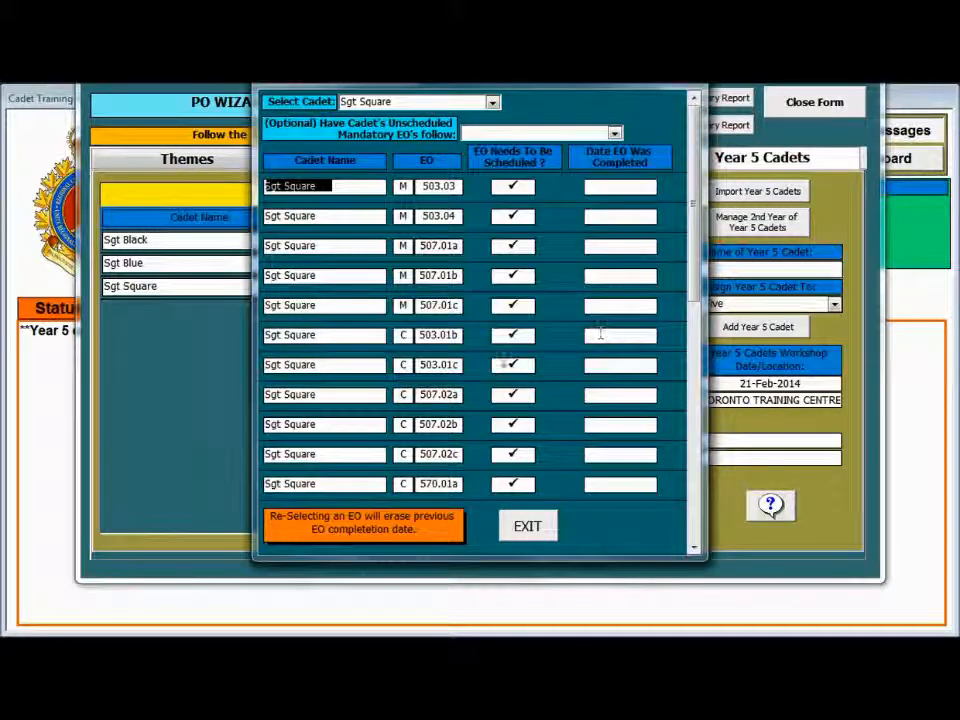
left_click(515, 334)
left_click(648, 282)
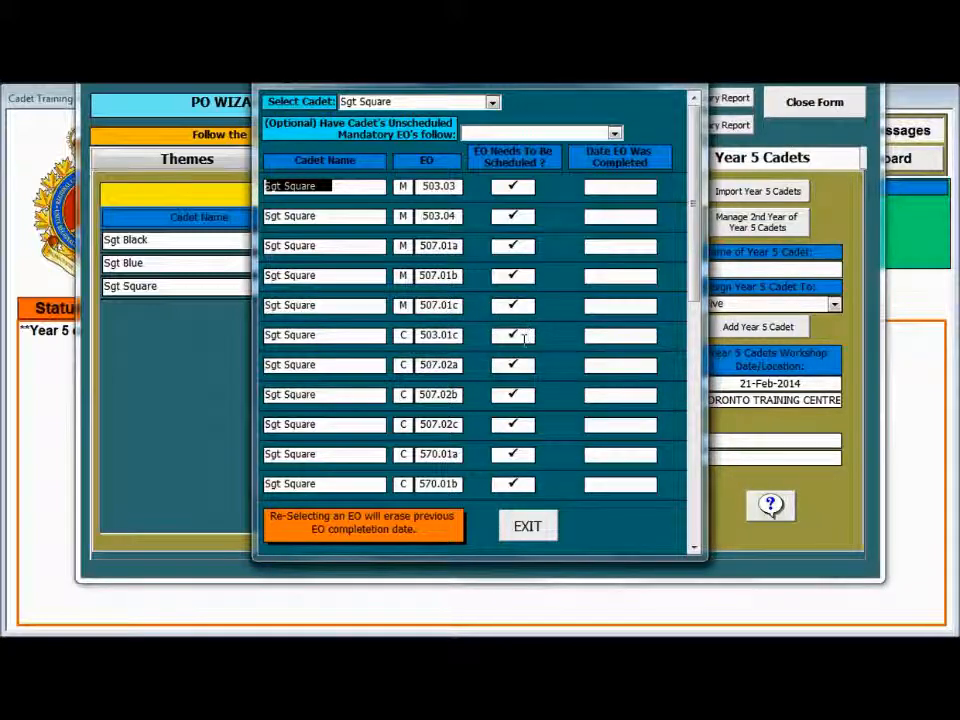
left_click(522, 336)
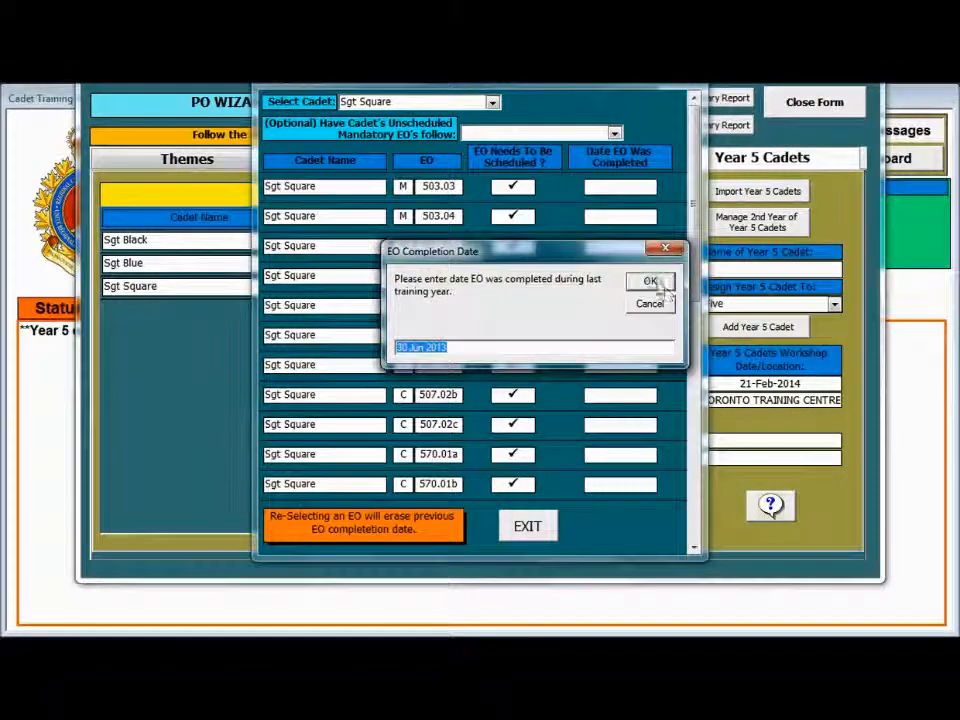
left_click(652, 283)
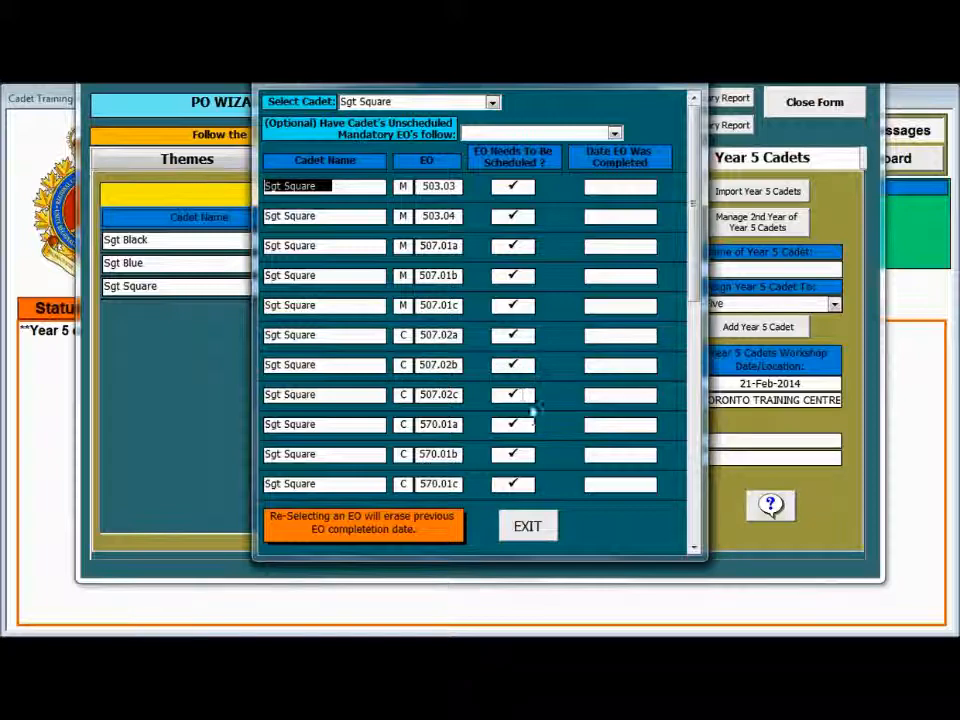
Enter 30 Jun 2013 as the completion date for complementary EOs 570.01a, 570.01b and 570.01c
left_click(526, 426)
type("30 Jun 2013")
left_click(648, 281)
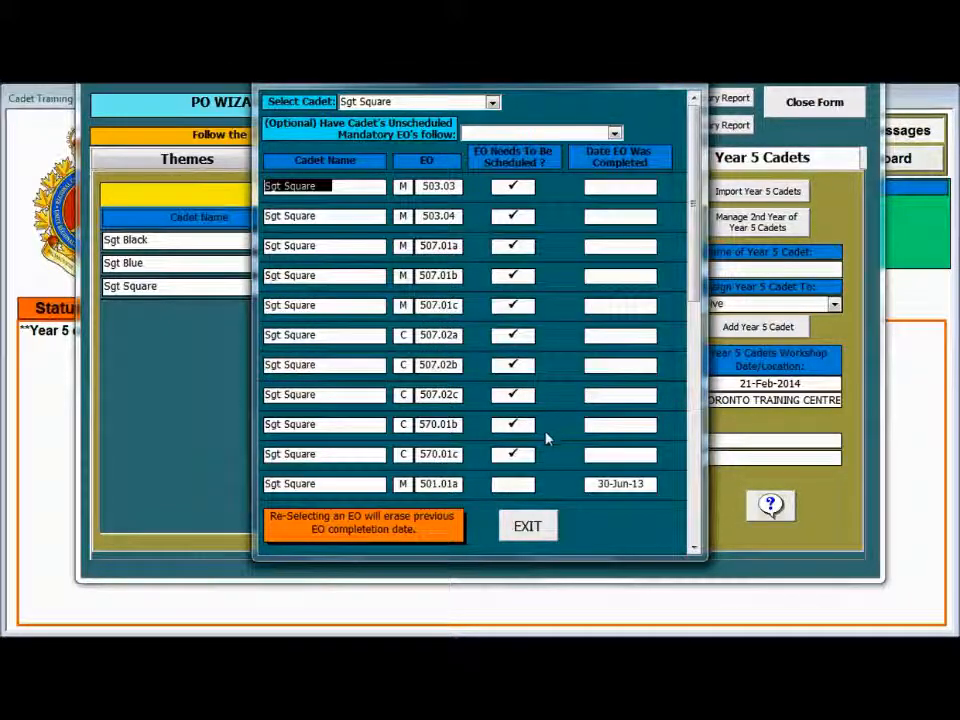
left_click(520, 425)
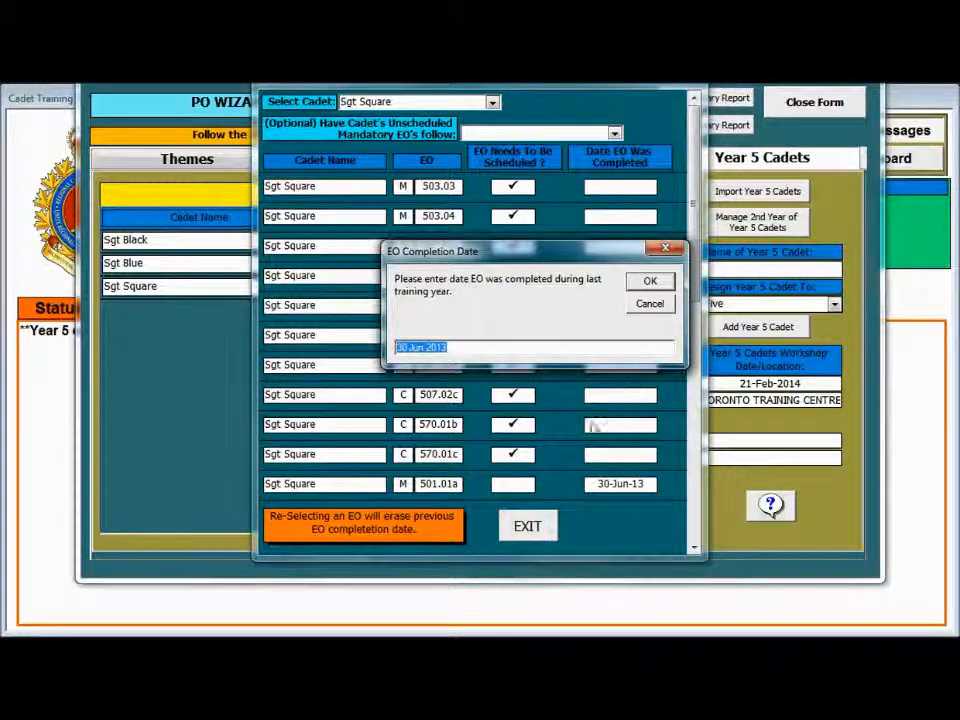
left_click(649, 281)
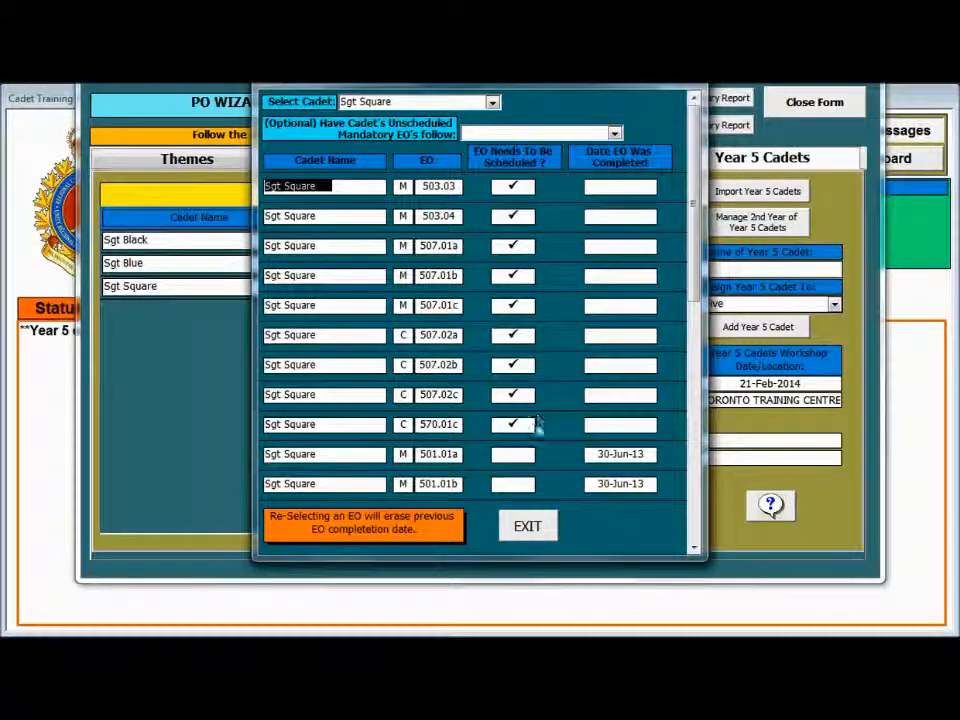
left_click(527, 426)
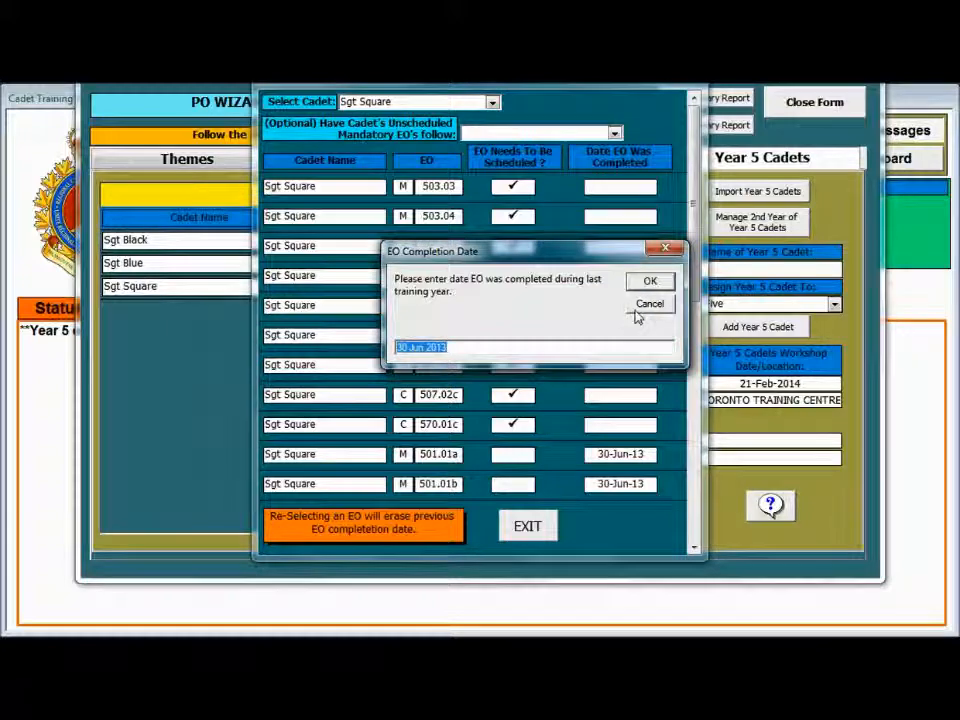
left_click(651, 281)
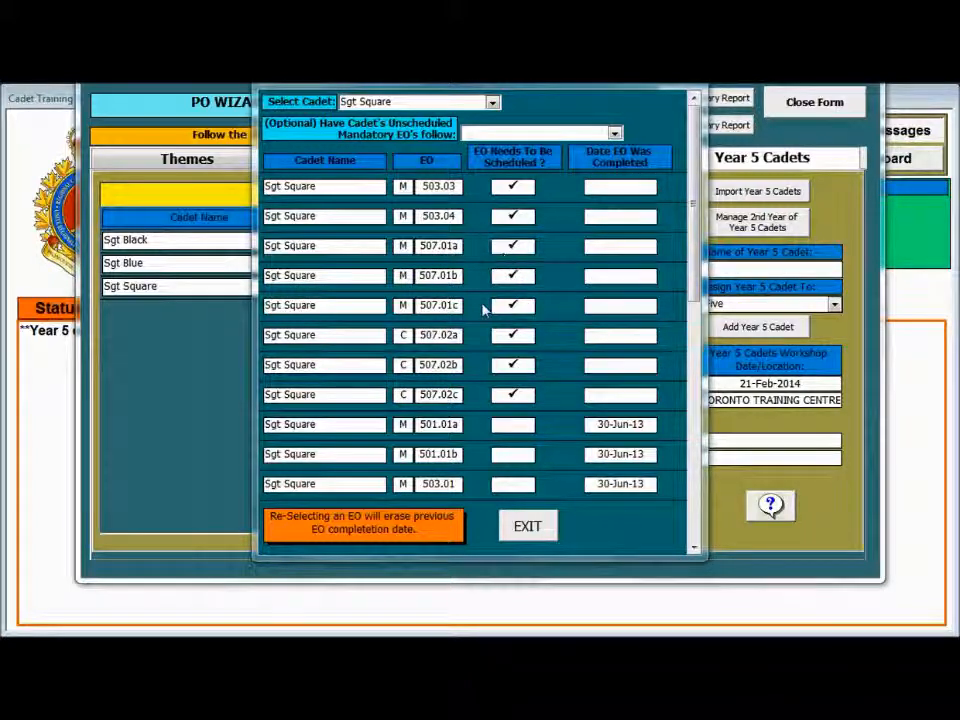
Have the cadet's unscheduled mandatory EOs follow Level Five, accept the class change and check the completion dates in the EO list
left_click(615, 134)
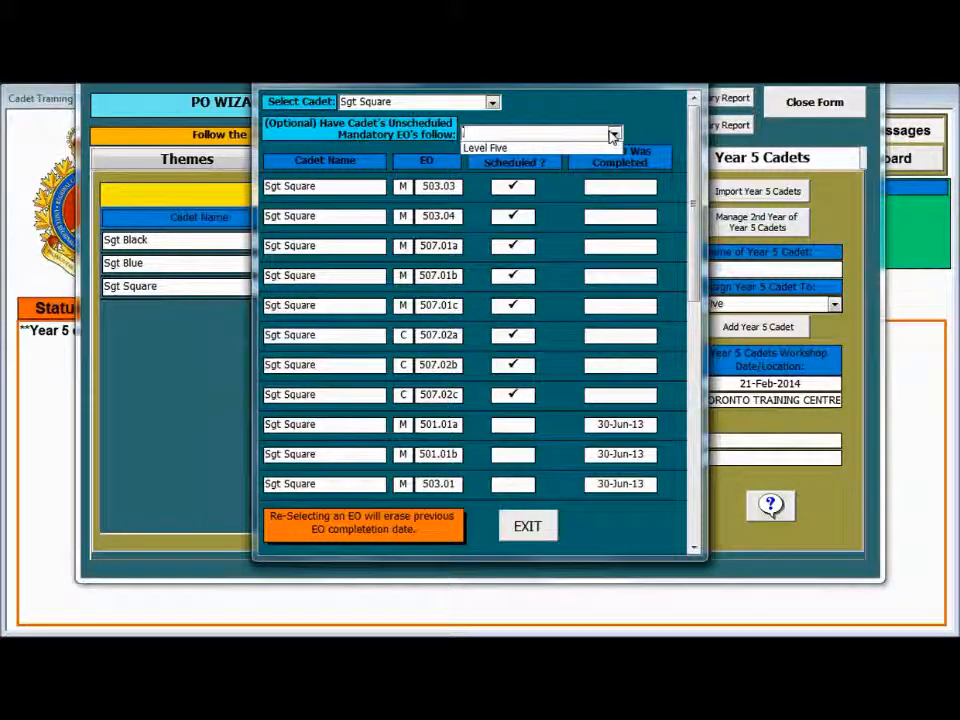
left_click(518, 150)
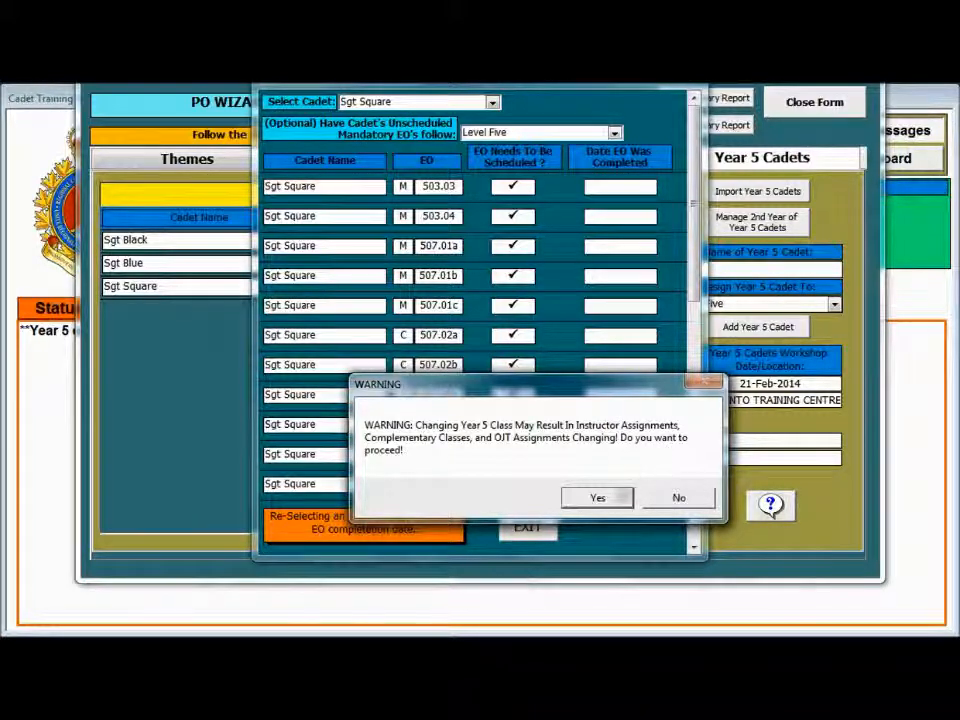
left_click(598, 499)
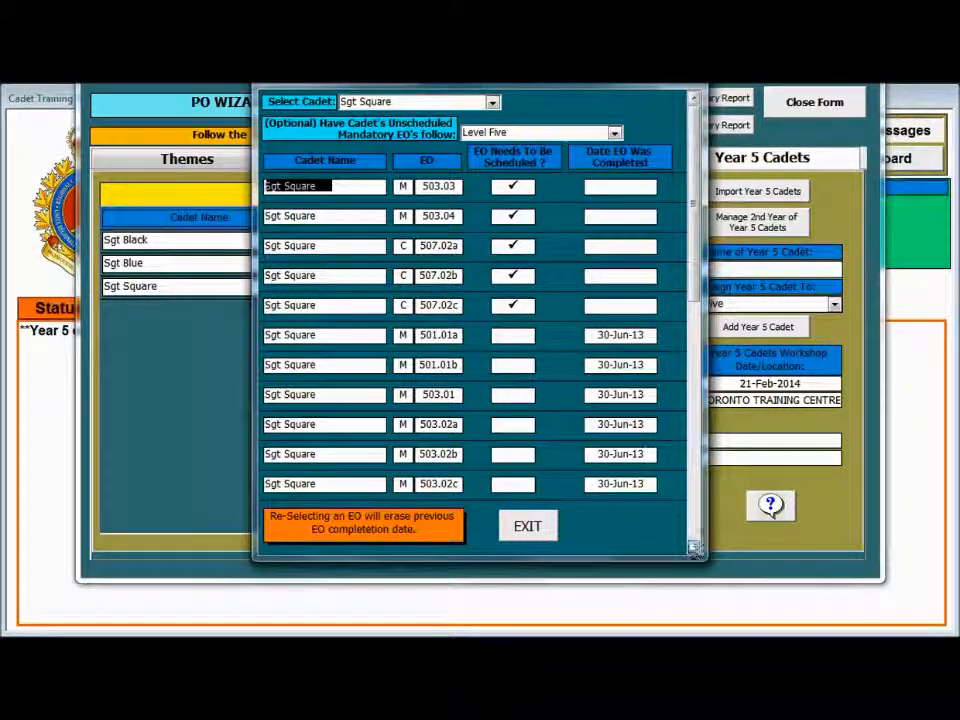
left_click(694, 549)
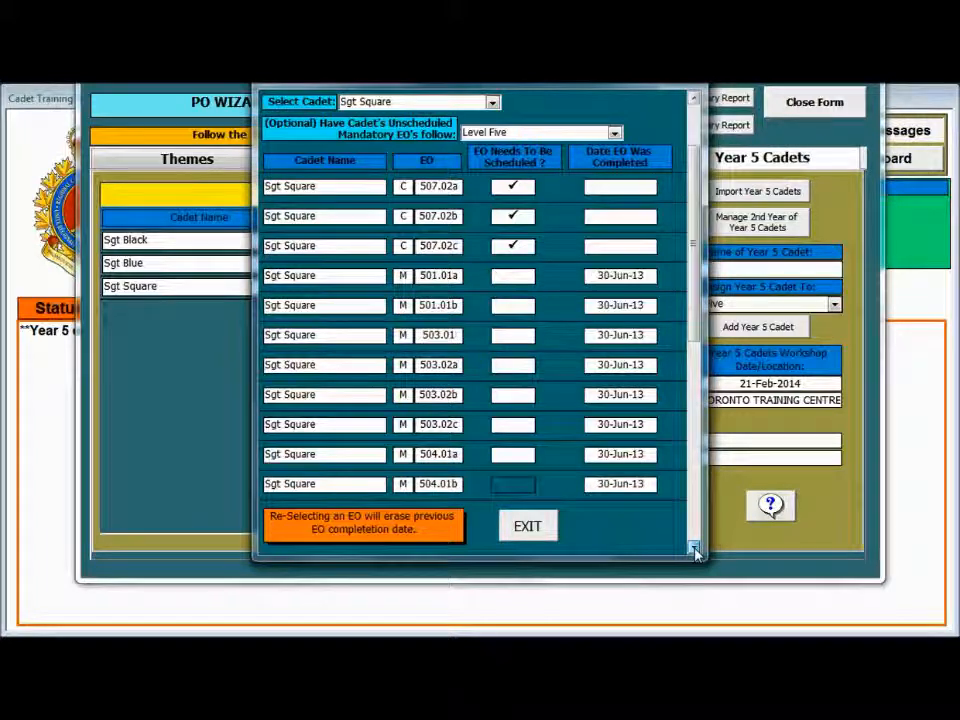
left_click(694, 549)
left_click(694, 549)
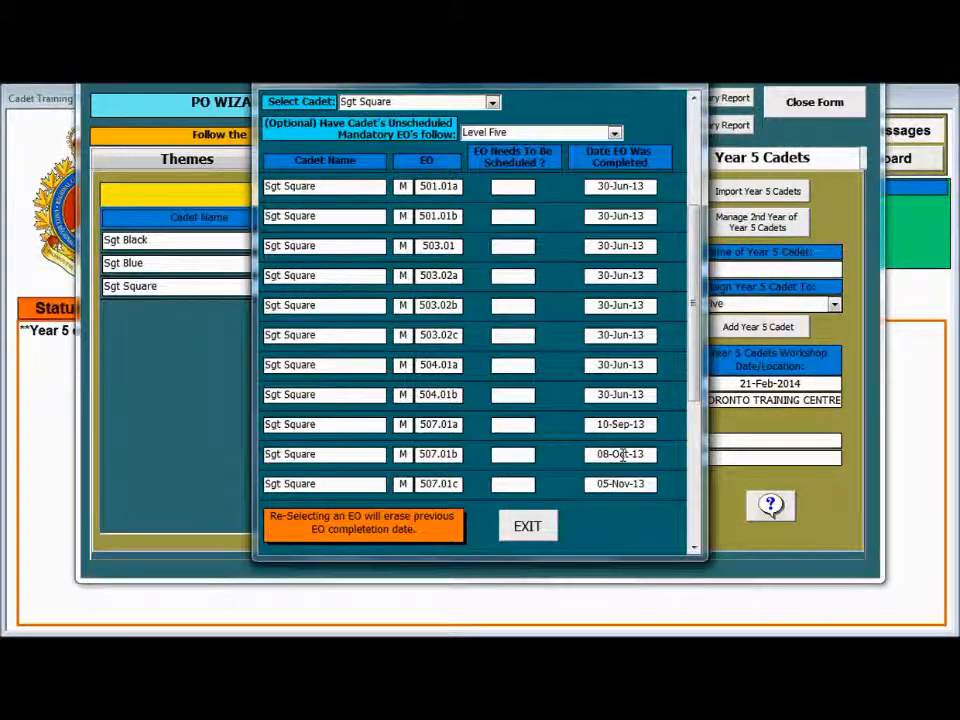
left_click_drag(697, 324, 674, 228)
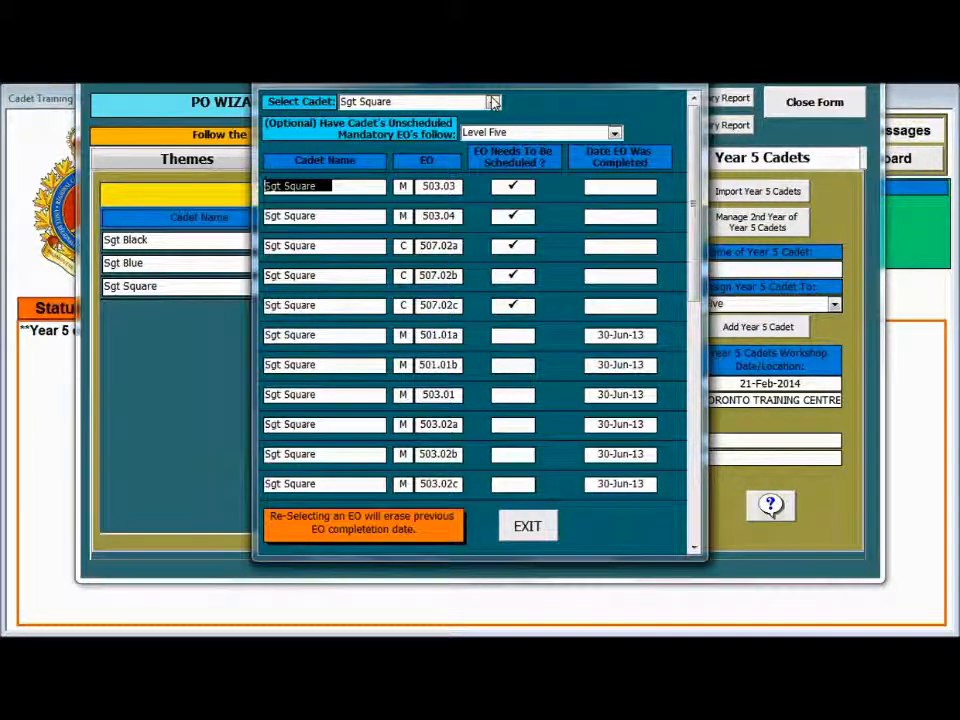
Close the 2nd-year Year 5 management form and the PO Wizards to return to the main status page
left_click(533, 528)
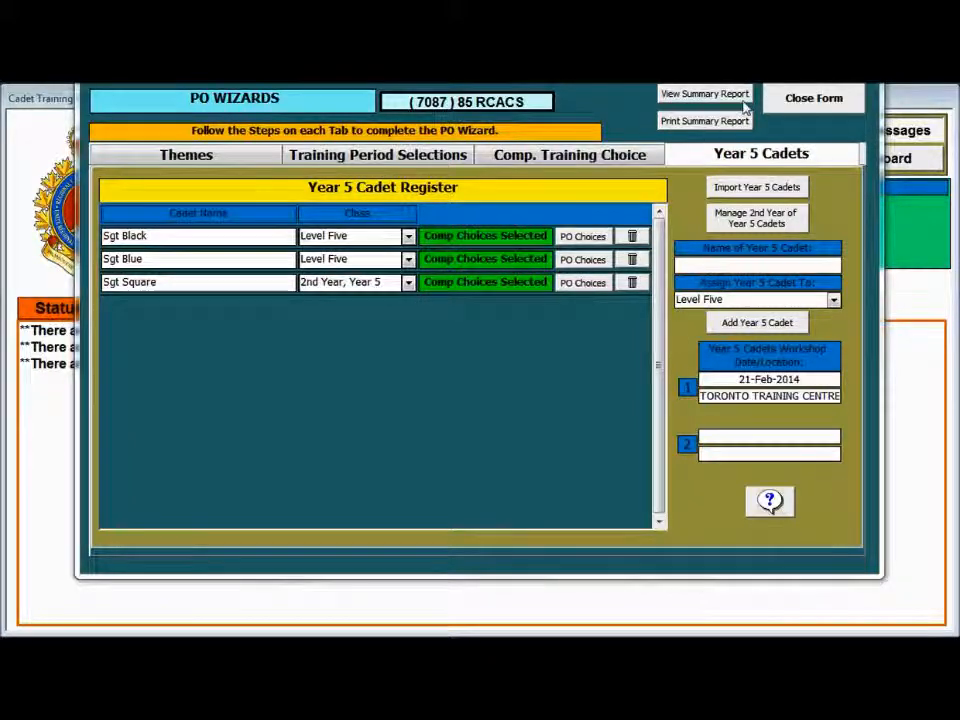
left_click(790, 97)
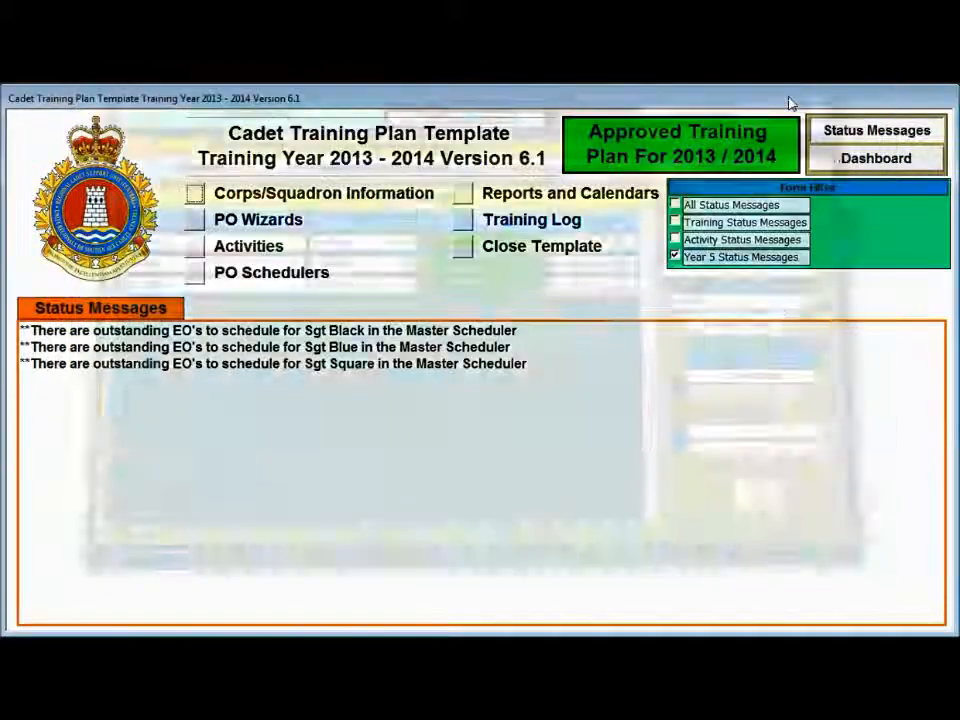